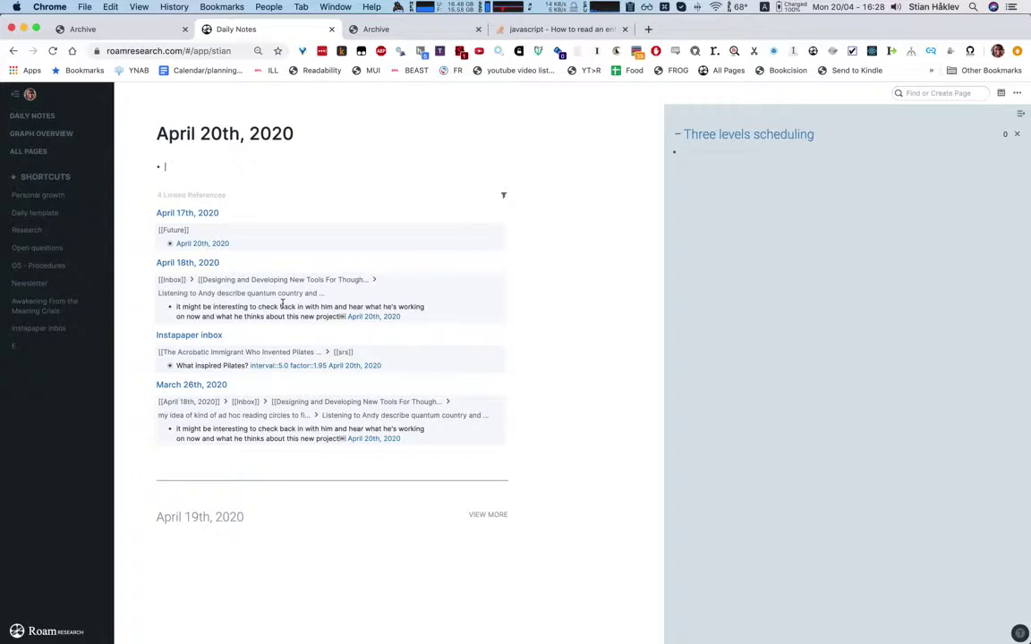
Step: Type a test bullet 'do this ;in three days; ;in one week;', then delete it
{"action": "type", "text": "do this ;in three days;"}
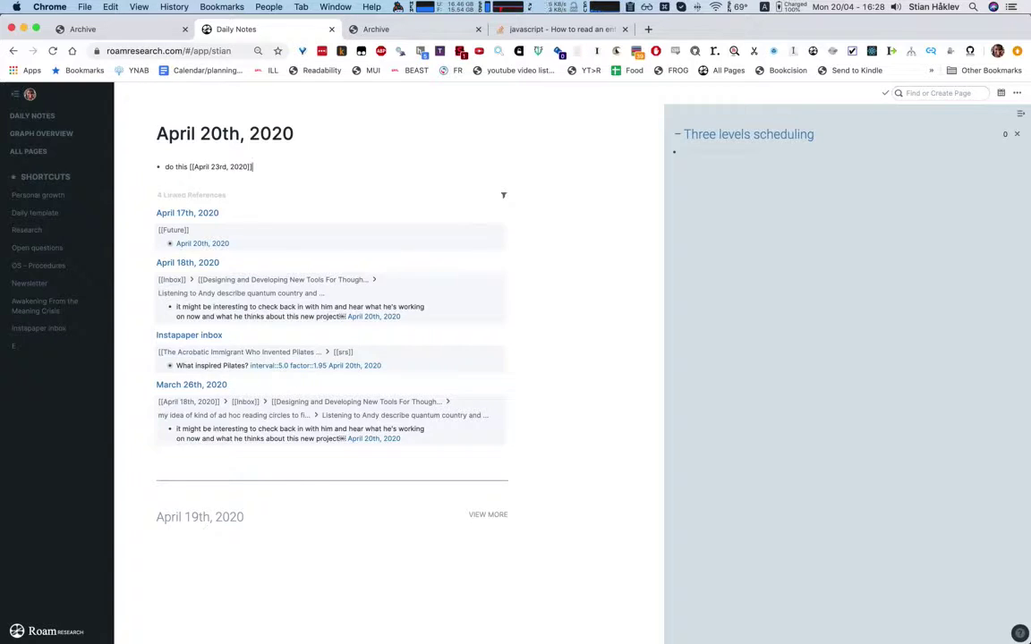
{"action": "type", "text": " ;in one week;"}
{"action": "key", "text": "super+a"}
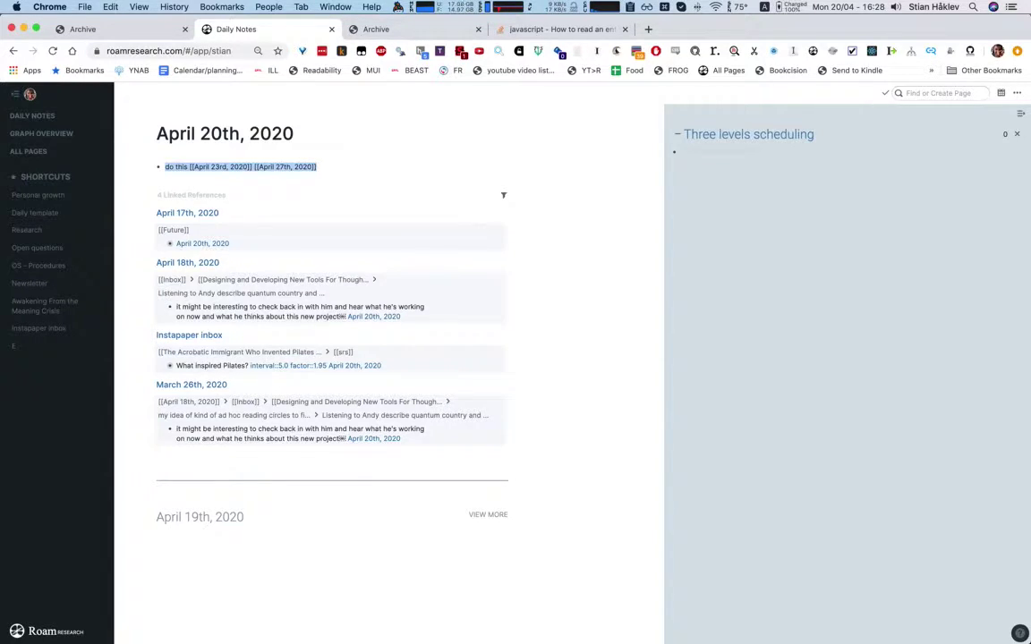
{"action": "key", "text": "super+x"}
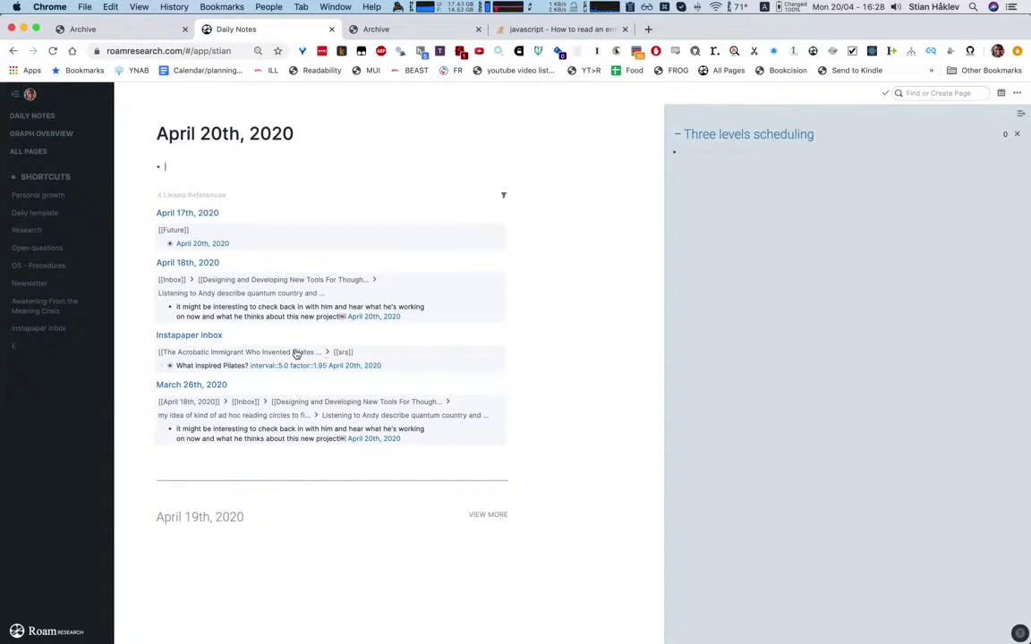
Step: Expand the 'What inspired Pilates?' card to show its answer, then collapse it again
{"action": "left_click", "coordinate": [208, 366]}
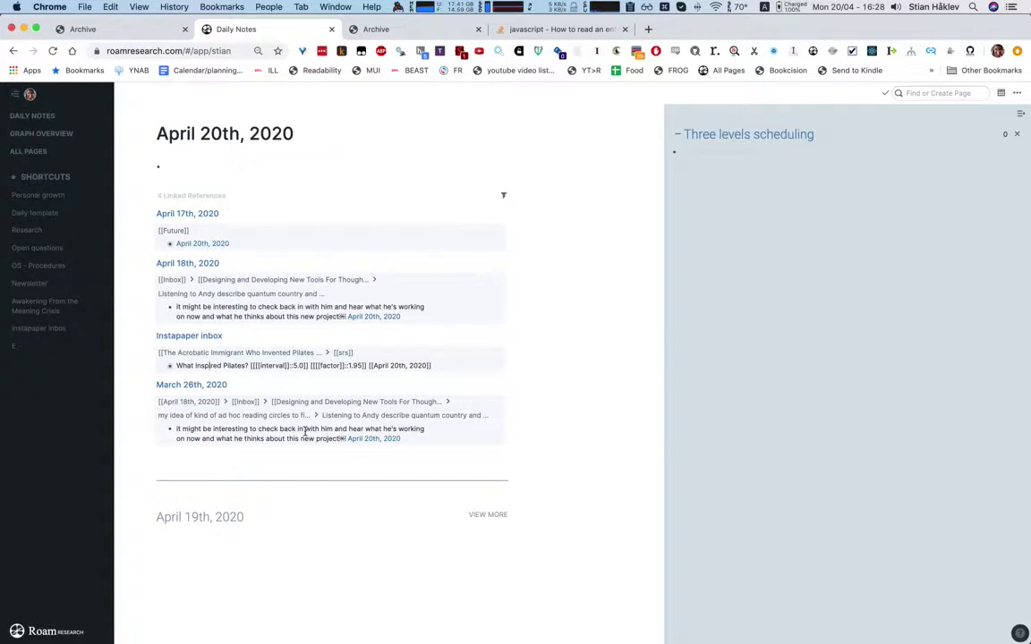
{"action": "key", "text": "super+Down"}
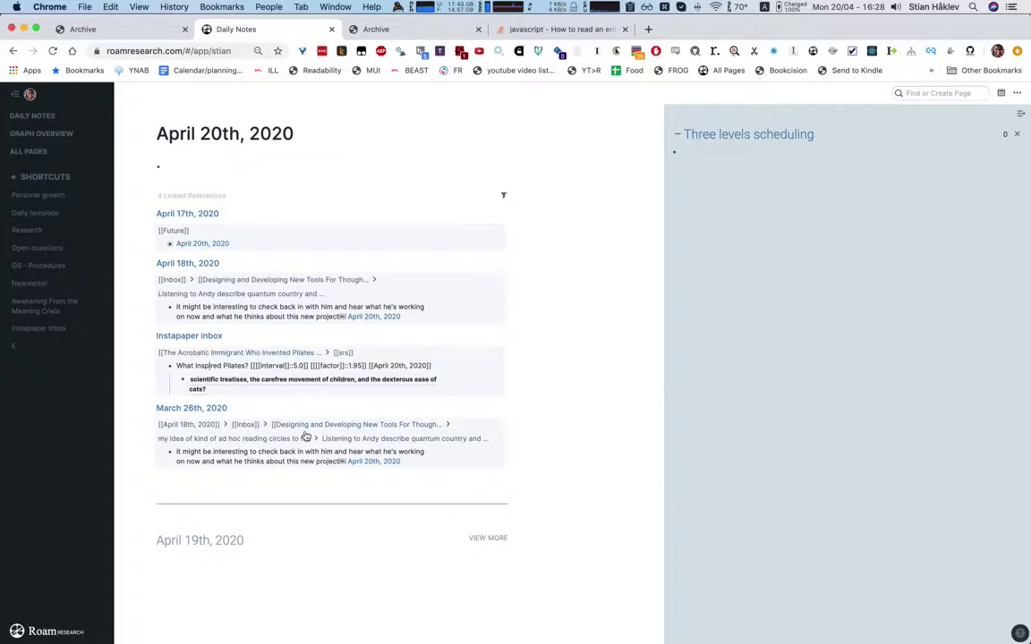
{"action": "key", "text": "super+Up"}
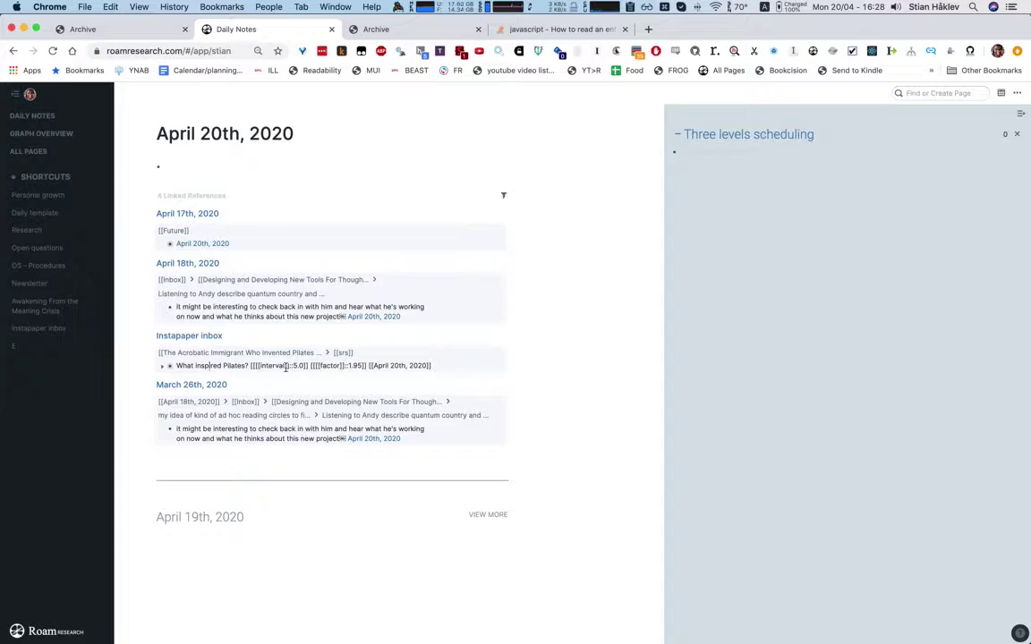
Step: Rate the 'What inspired Pilates?' review card so it is rescheduled to April 21st
{"action": "left_click", "coordinate": [298, 357]}
{"action": "scroll", "coordinate": [358, 448], "scroll_direction": "down", "scroll_amount": 5}
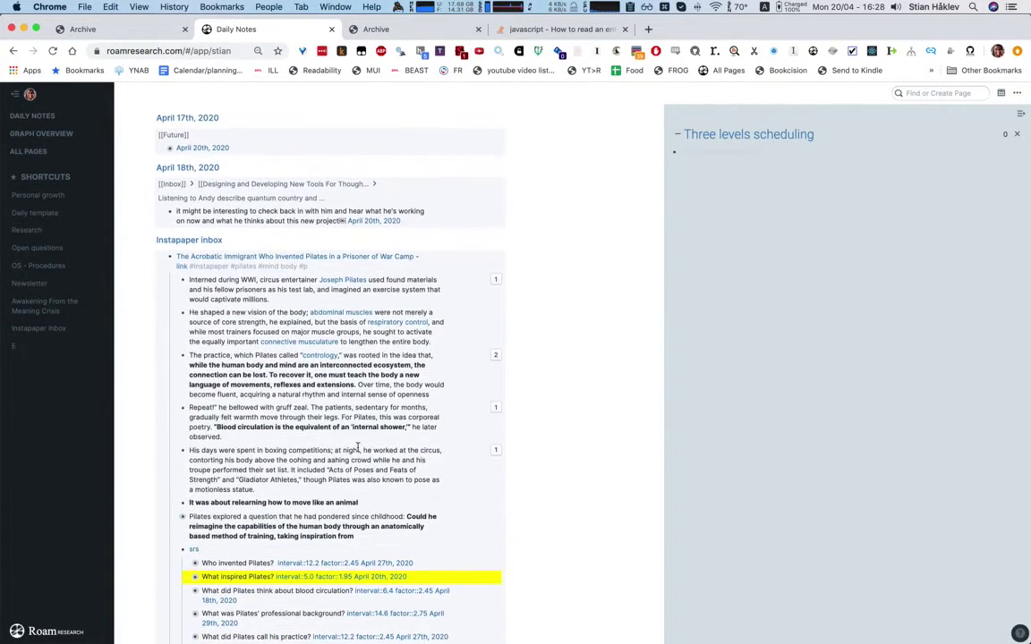
{"action": "scroll", "coordinate": [360, 445], "scroll_direction": "down", "scroll_amount": 1}
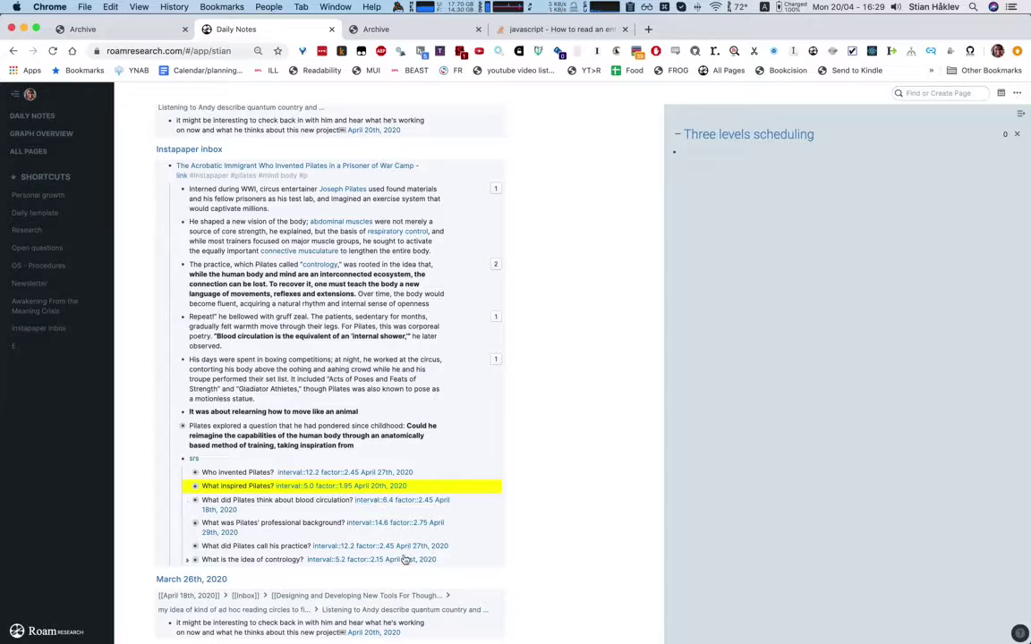
{"action": "left_click", "coordinate": [231, 486]}
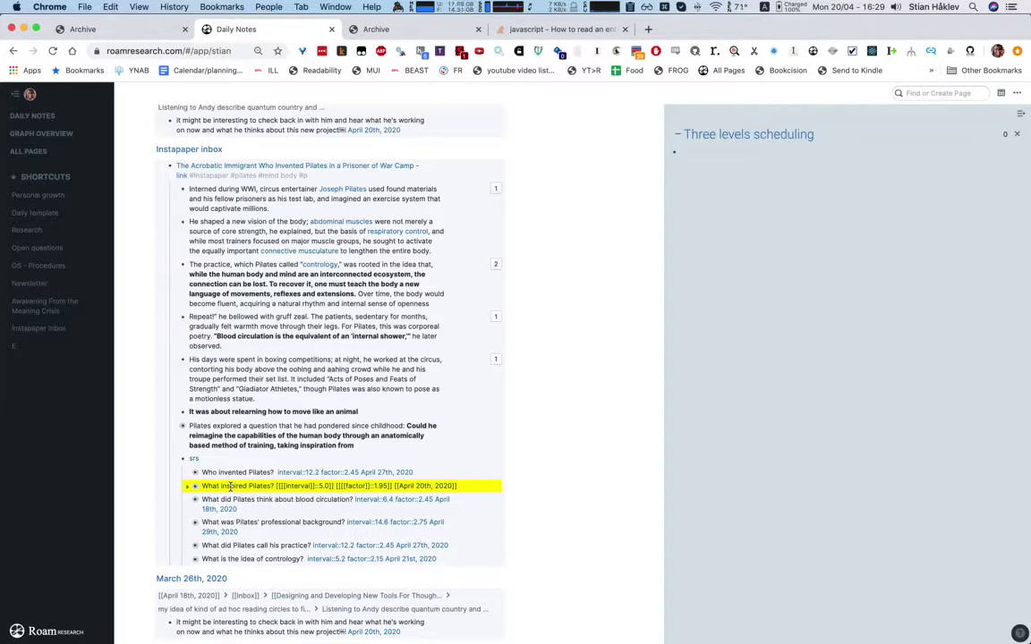
{"action": "key", "text": "ctrl+shift+1"}
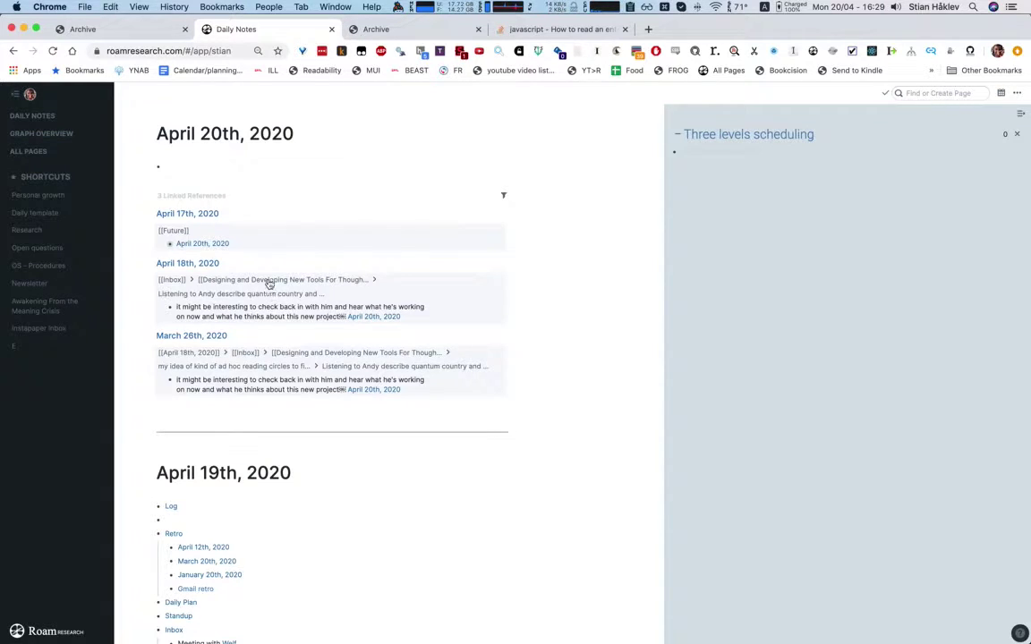
Step: Insert the daily template into April 20th and check the raw Gmail retro link
{"action": "left_click", "coordinate": [214, 165]}
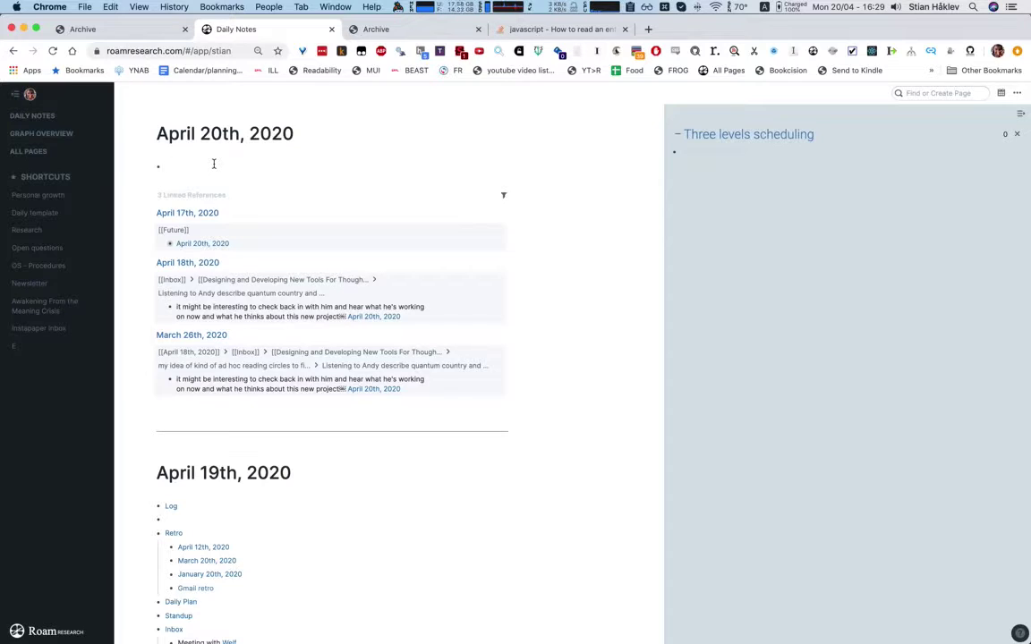
{"action": "key", "text": "super+v"}
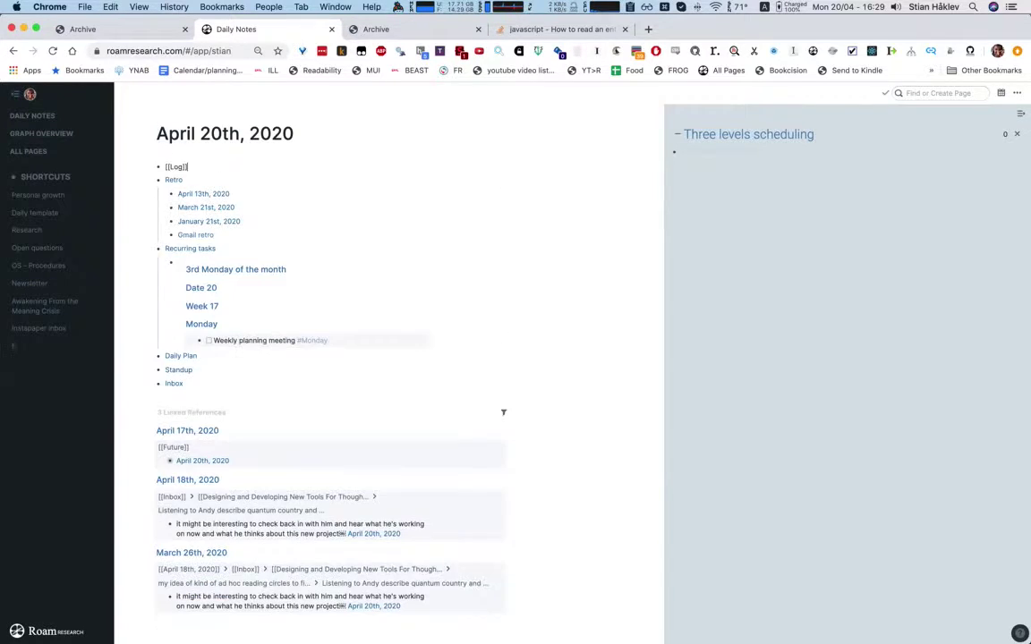
{"action": "left_click", "coordinate": [219, 234]}
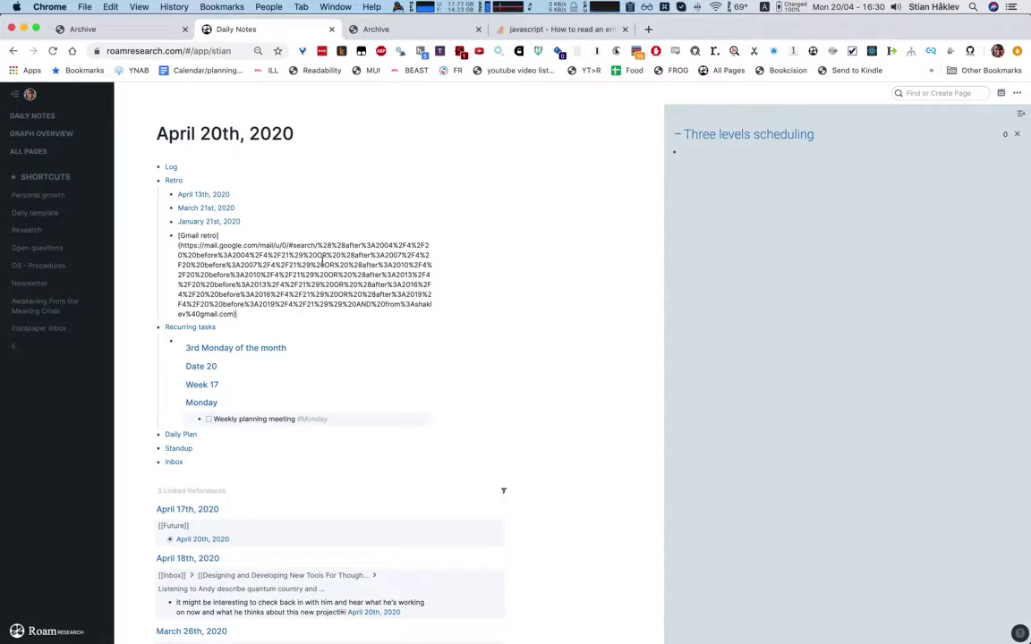
{"action": "key", "text": "Escape"}
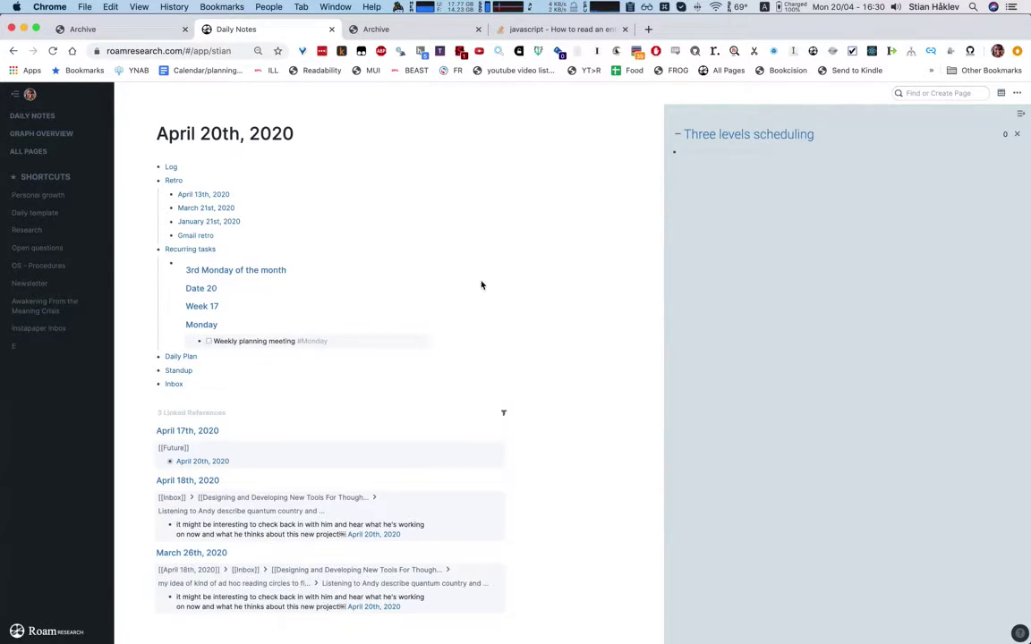
Step: Inspect the Recurring tasks query and Daily Plan block, then switch to the Random Stuff that Matters blog
{"action": "left_click", "coordinate": [251, 249]}
{"action": "key", "text": "Down"}
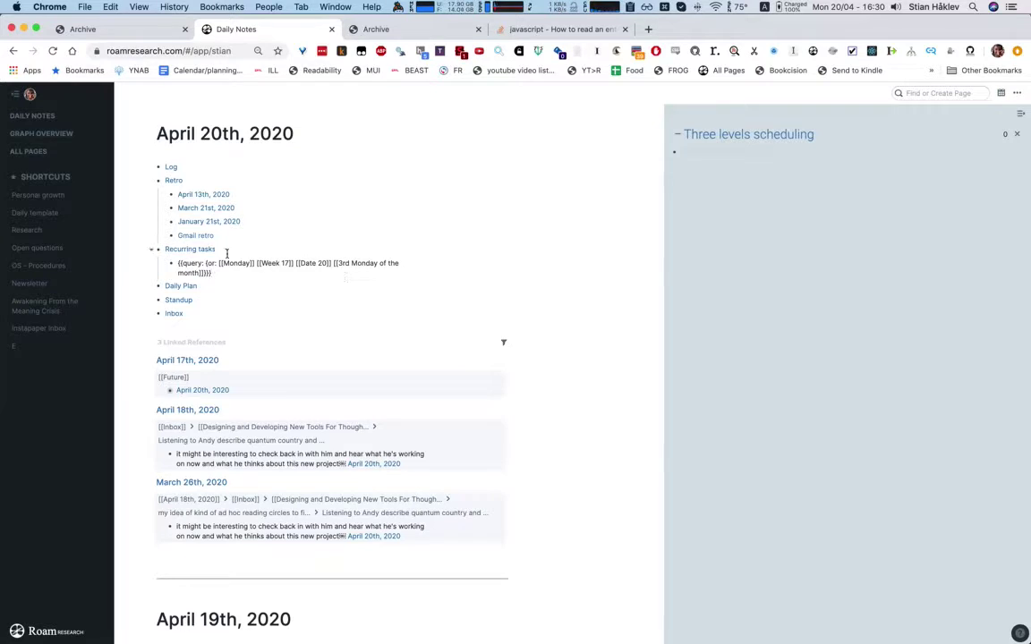
{"action": "left_click", "coordinate": [317, 289]}
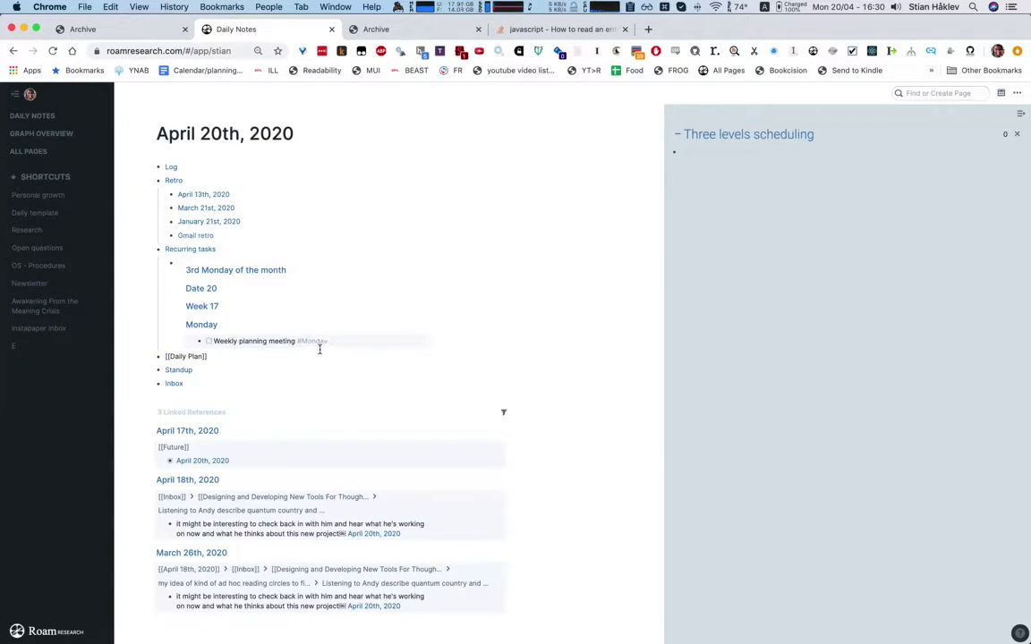
{"action": "left_click", "coordinate": [378, 394]}
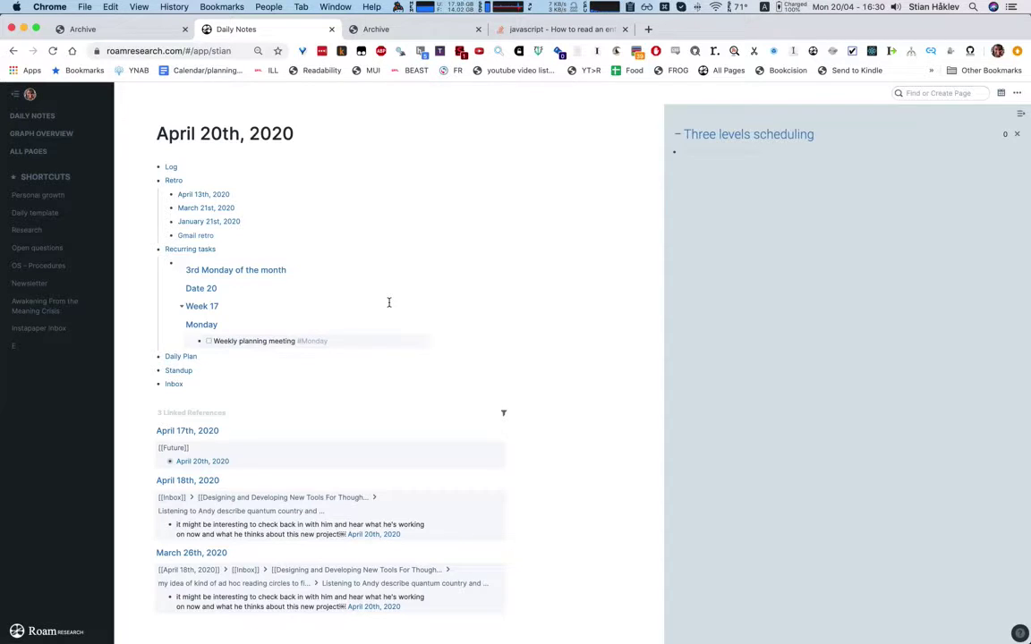
{"action": "key", "text": "ctrl+shift+Tab"}
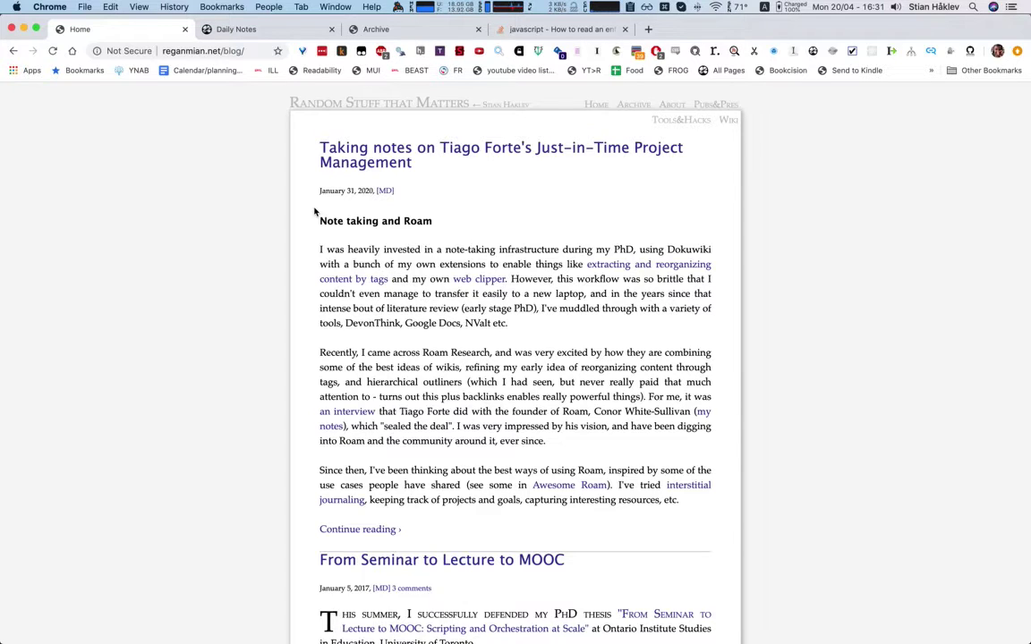
Step: Scroll through the blog's Archive listing, then return to Roam's April 20th daily note
{"action": "left_click", "coordinate": [634, 105]}
{"action": "scroll", "coordinate": [789, 218], "scroll_direction": "down", "scroll_amount": 15}
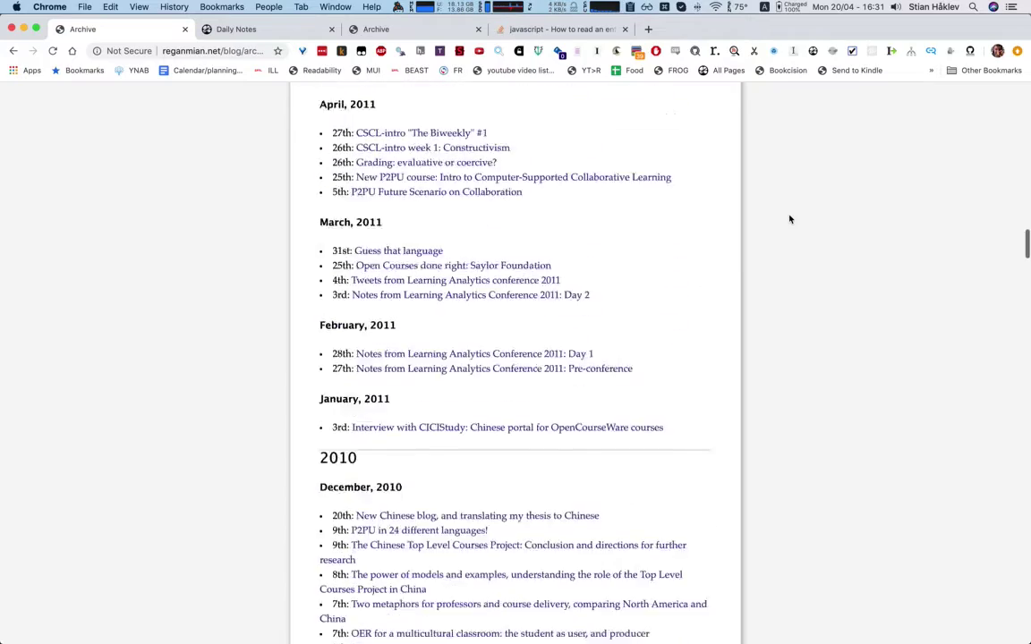
{"action": "scroll", "coordinate": [789, 219], "scroll_direction": "down", "scroll_amount": 15}
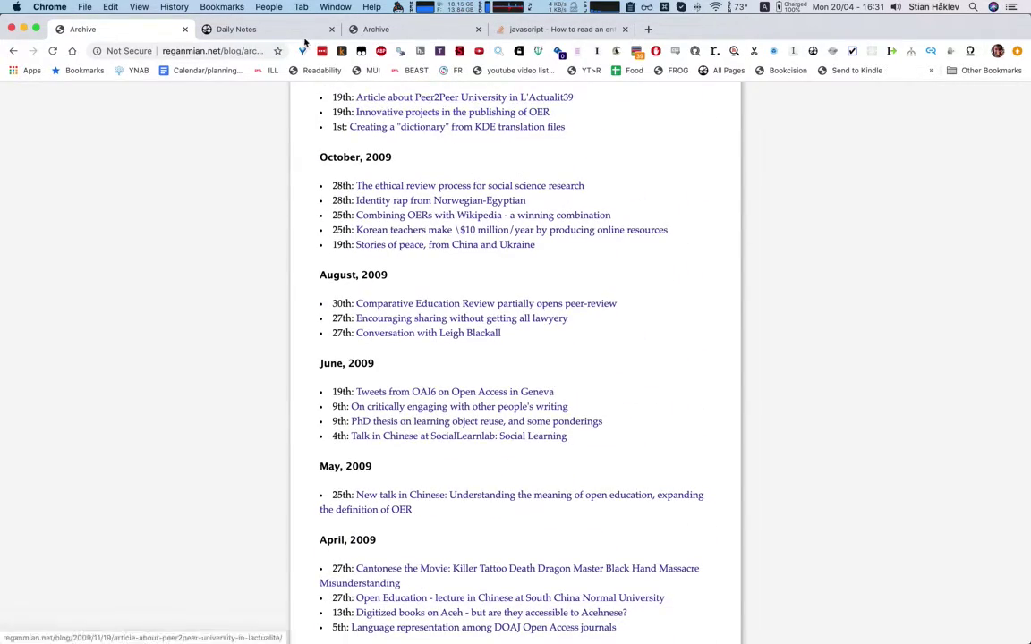
{"action": "left_click", "coordinate": [268, 29]}
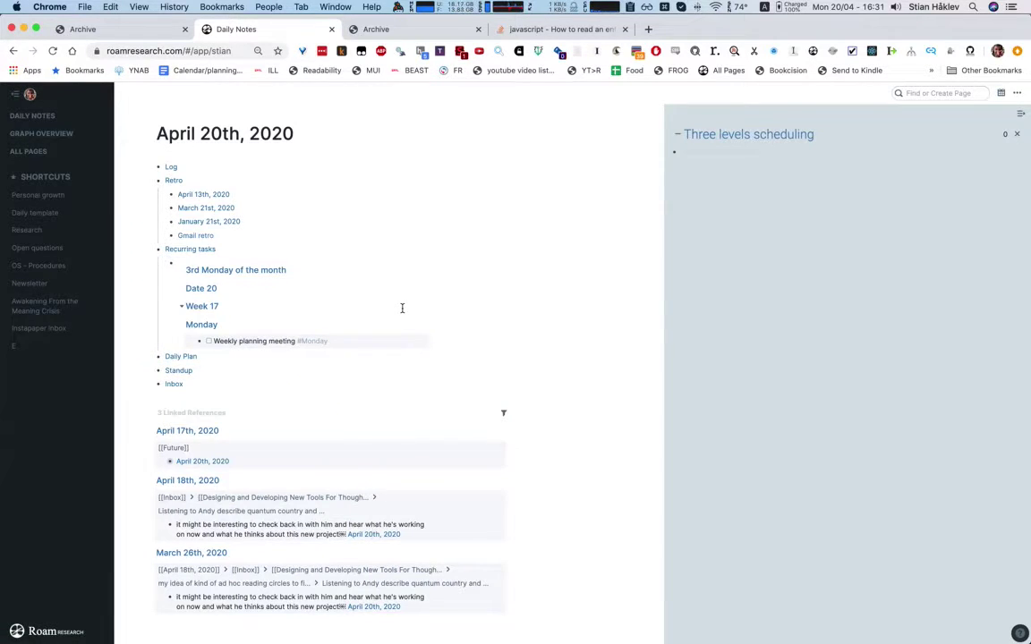
Step: Open the Blog inbox page and add a '4,4,indent' line above January, 2020
{"action": "type", "text": "blog in"}
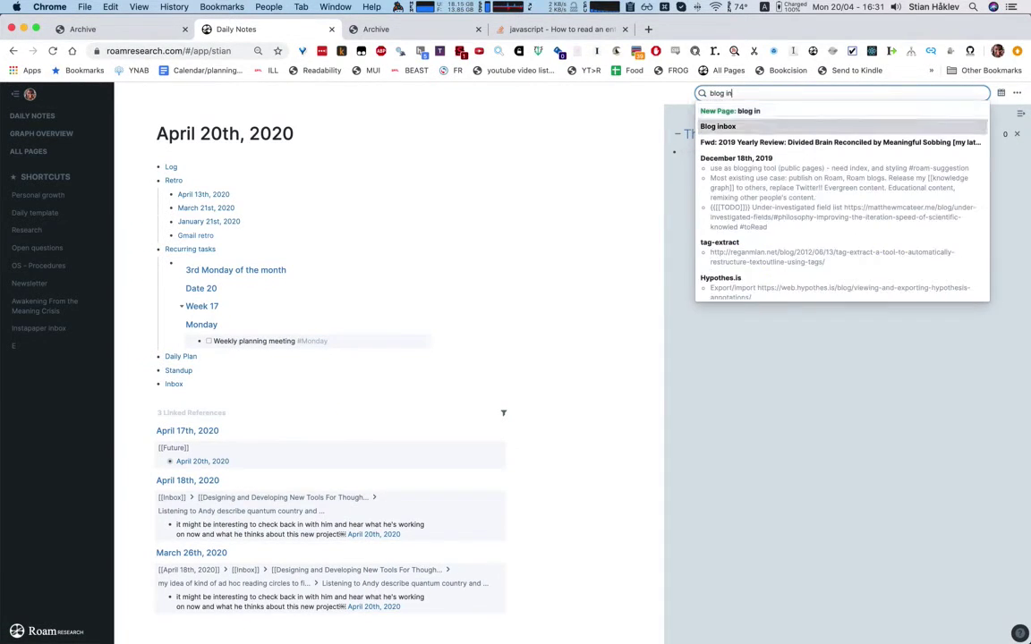
{"action": "key", "text": "Return"}
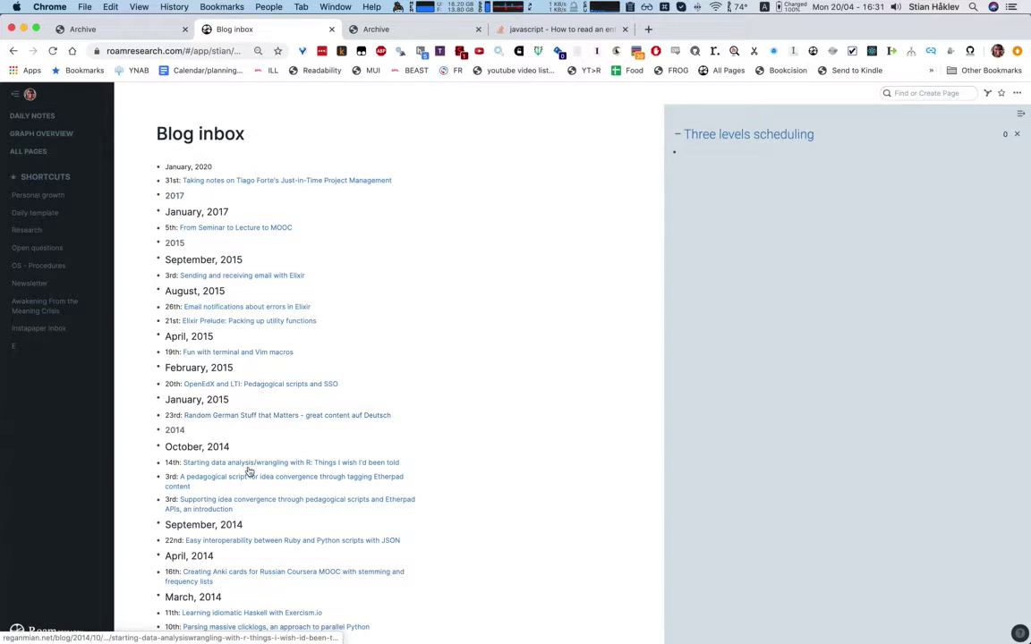
{"action": "left_click", "coordinate": [257, 169]}
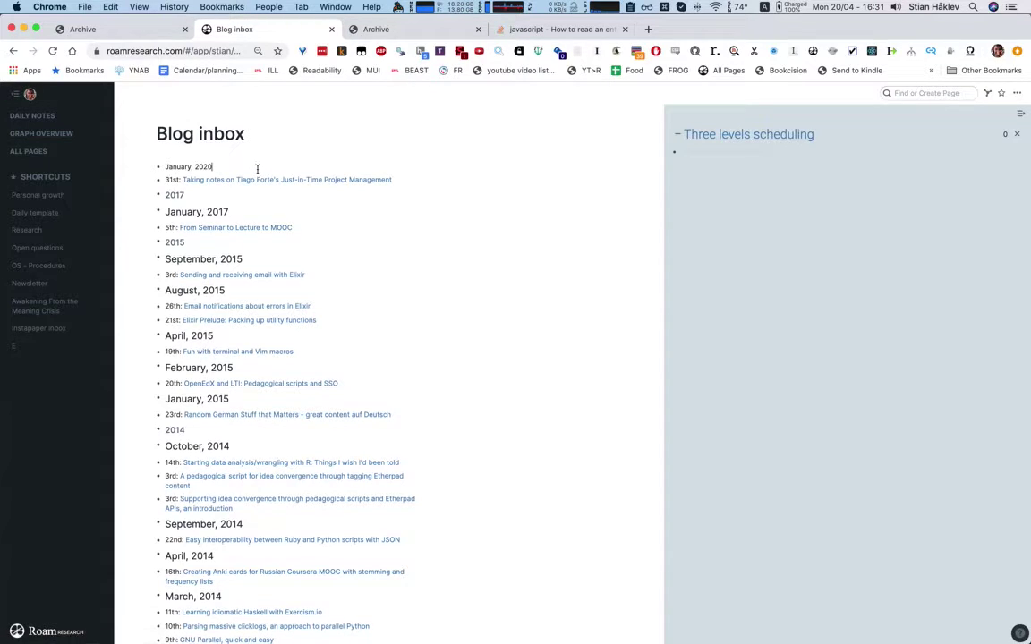
{"action": "key", "text": "Return"}
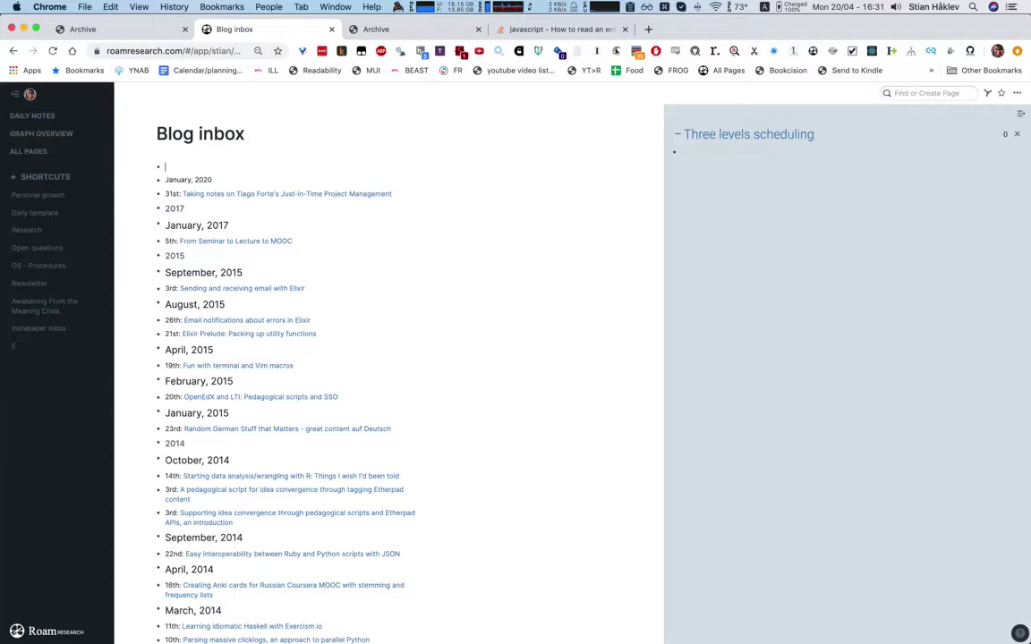
{"action": "type", "text": "4,4,indent"}
Step: Select the blocks from the new line down to the last post
{"action": "left_click_drag", "start_coordinate": [165, 166], "coordinate": [304, 631]}
{"action": "scroll", "coordinate": [307, 504], "scroll_direction": "down", "scroll_amount": 5}
{"action": "scroll", "coordinate": [306, 504], "scroll_direction": "down", "scroll_amount": 15}
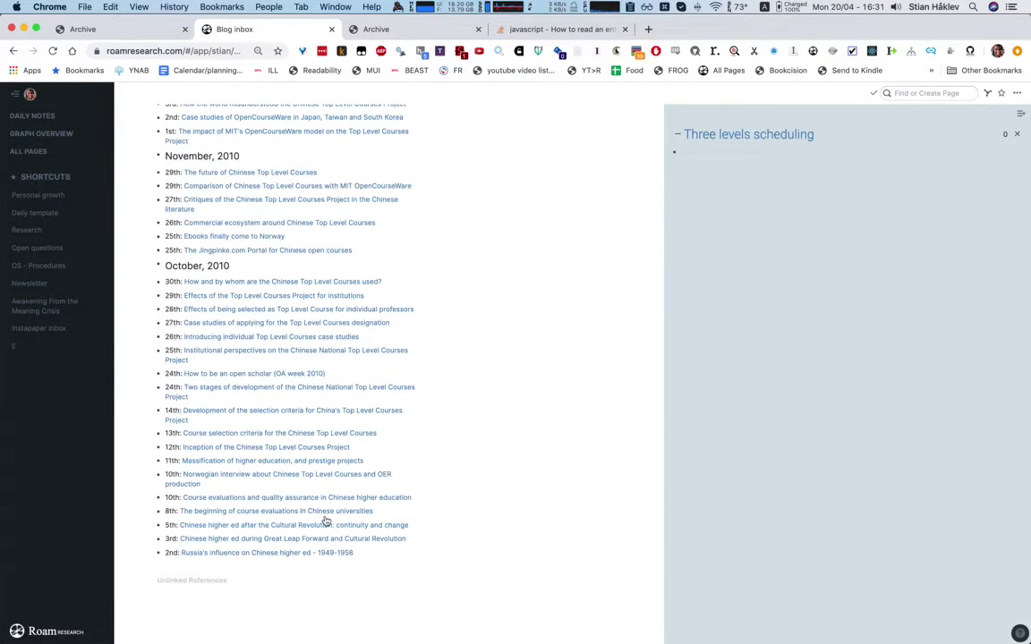
{"action": "left_click", "coordinate": [367, 552], "text": "shift"}
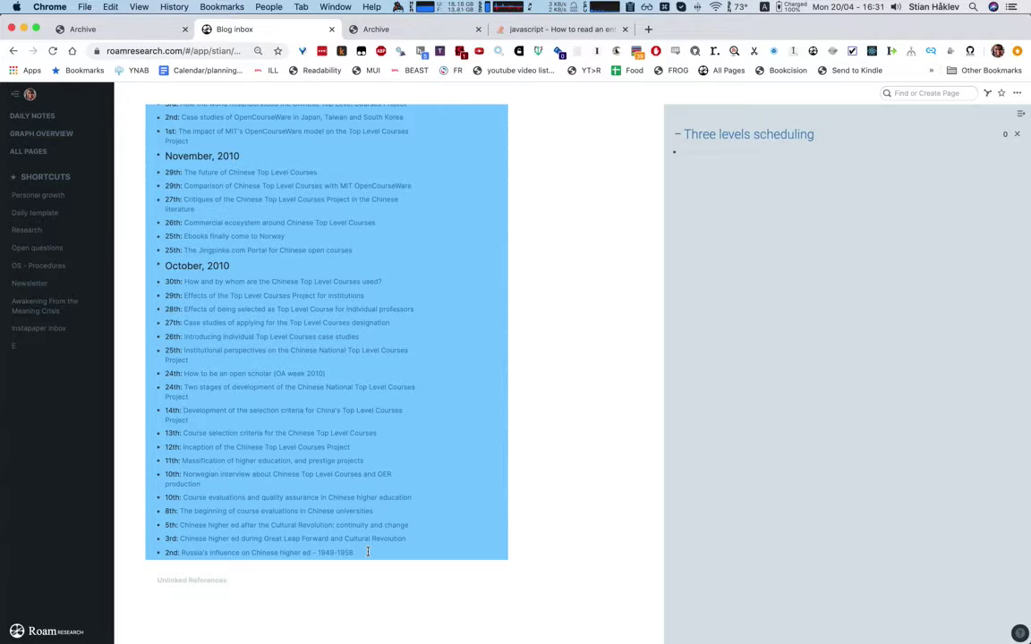
Step: Delete the 4,4,indent line and schedule all Blog inbox posts onto dates from April 24th, 2020
{"action": "scroll", "coordinate": [292, 181], "scroll_direction": "up", "scroll_amount": 20}
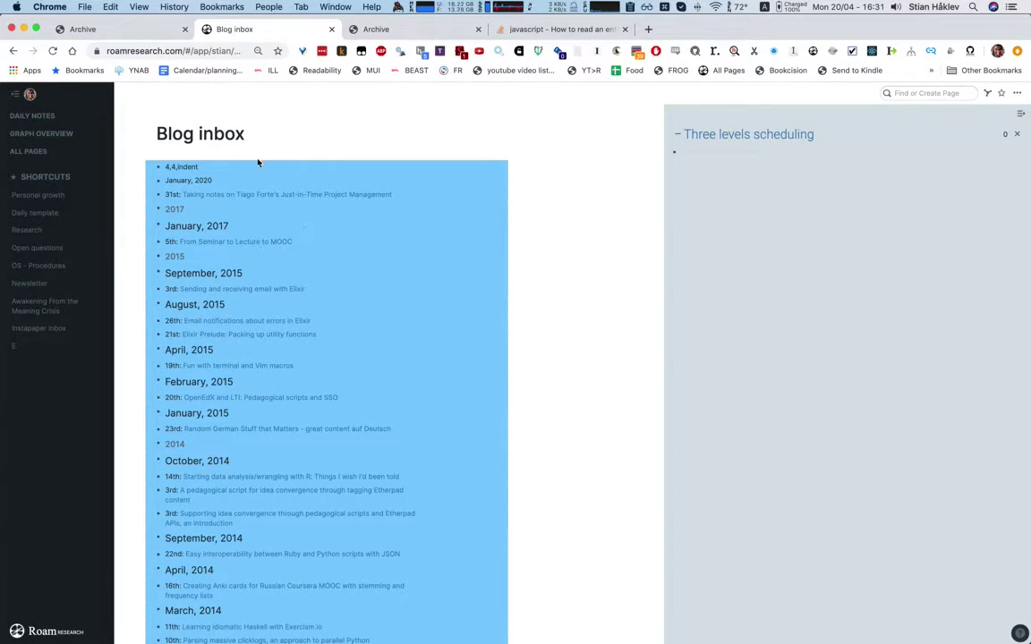
{"action": "left_click", "coordinate": [256, 161]}
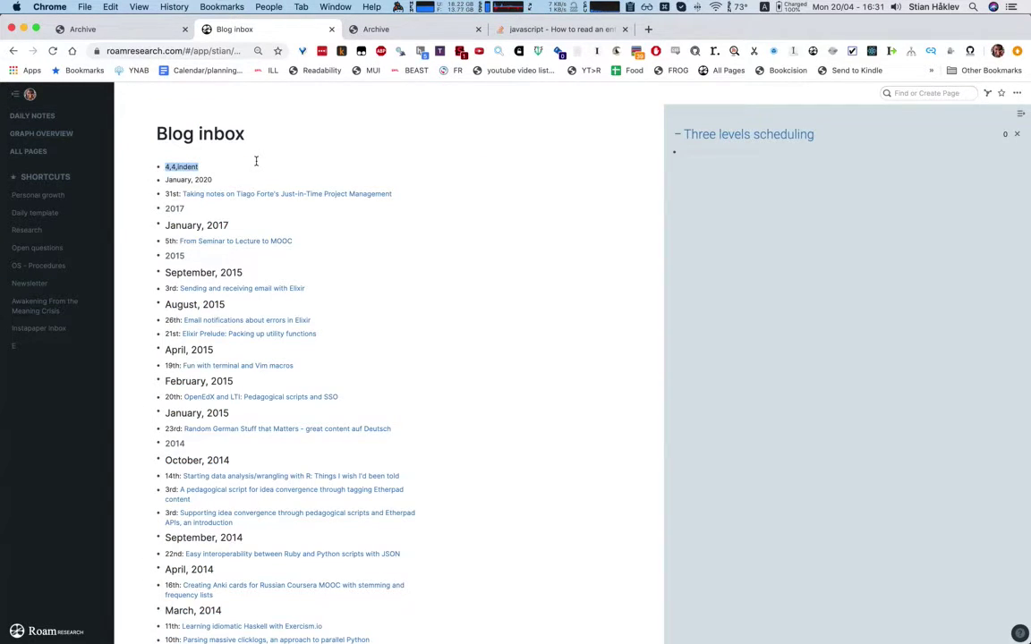
{"action": "key", "text": "BackSpace"}
{"action": "left_click_drag", "start_coordinate": [167, 162], "coordinate": [206, 458]}
{"action": "key", "text": "BackSpace"}
{"action": "scroll", "coordinate": [207, 458], "scroll_direction": "down", "scroll_amount": 20}
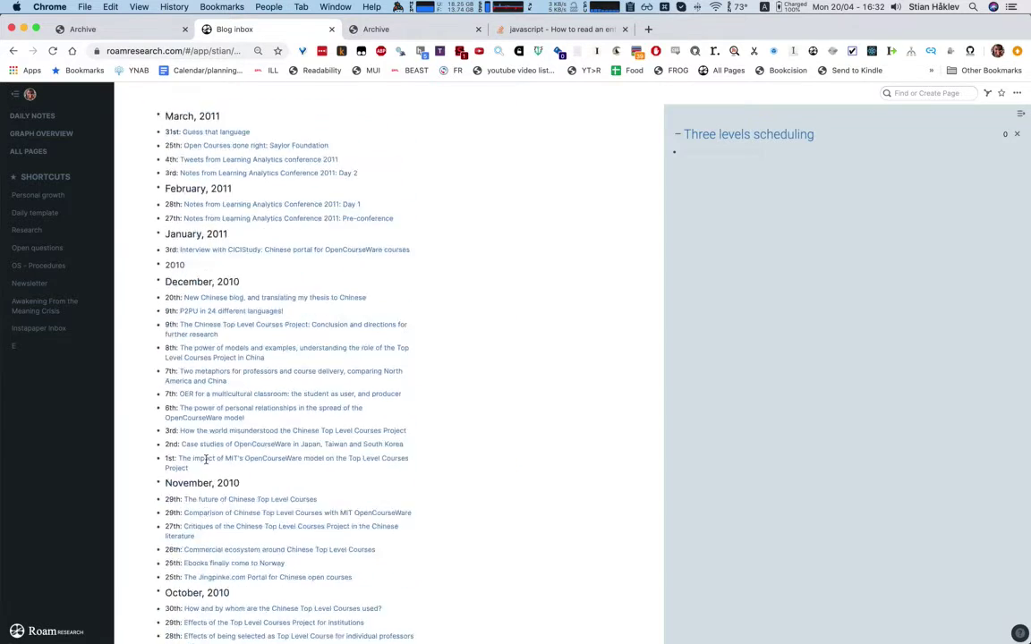
{"action": "key", "text": "super+a"}
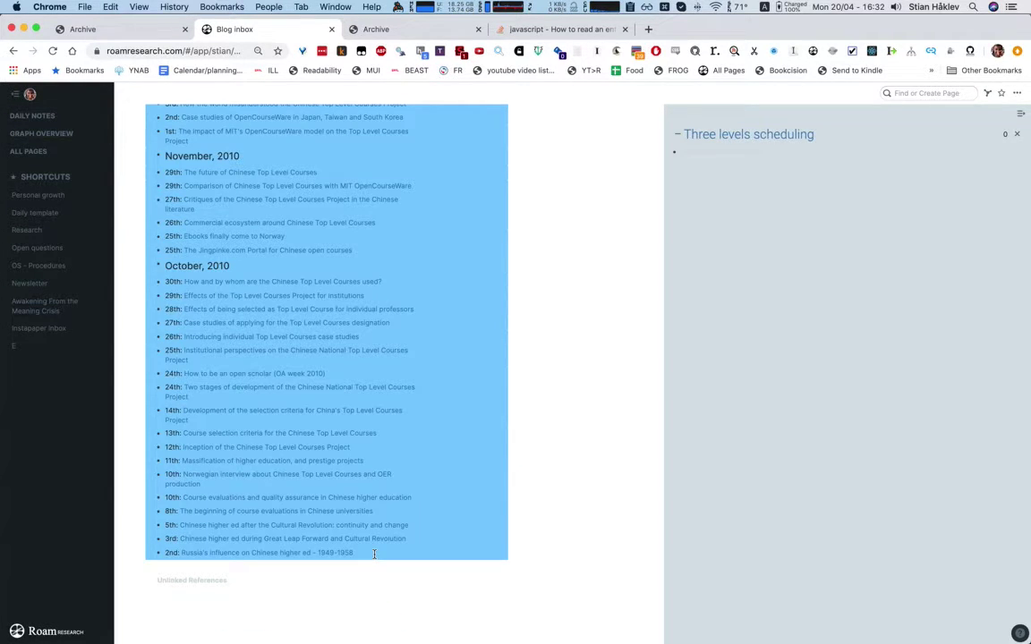
{"action": "key", "text": "BackSpace"}
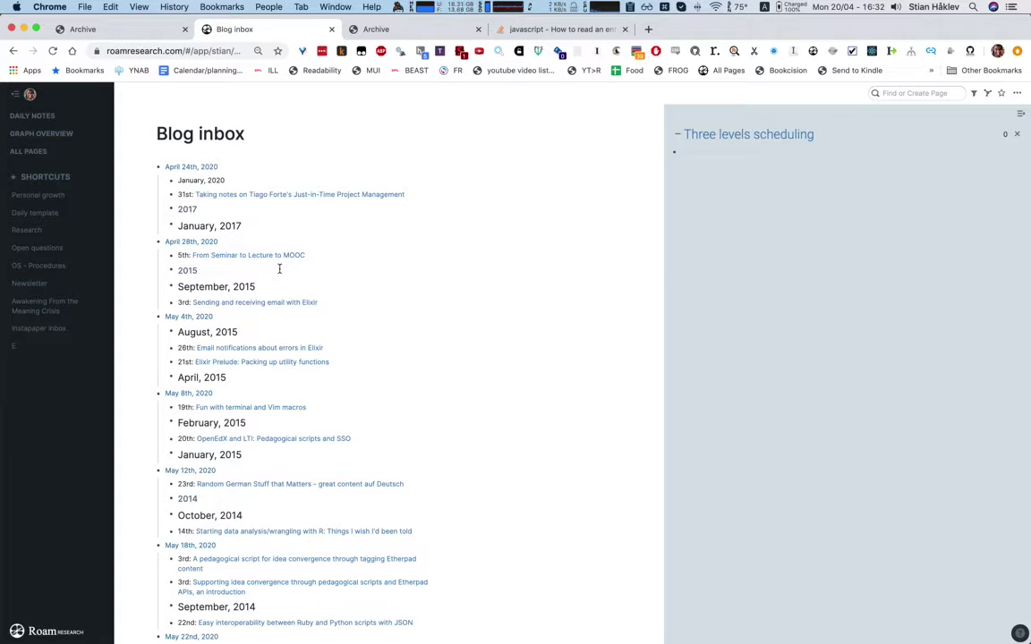
{"action": "scroll", "coordinate": [230, 339], "scroll_direction": "down", "scroll_amount": 20}
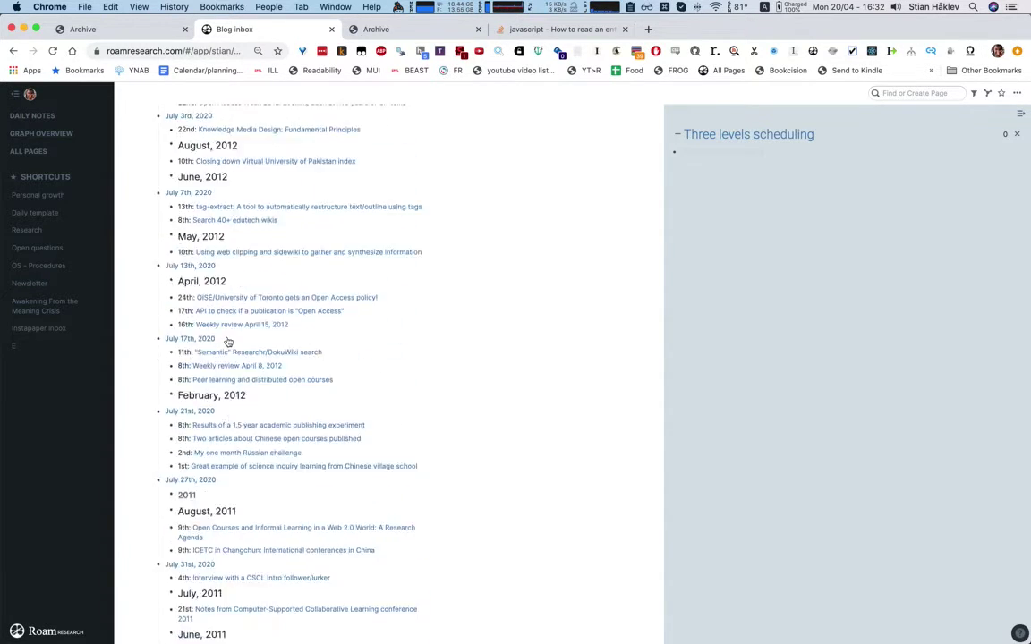
{"action": "scroll", "coordinate": [226, 341], "scroll_direction": "down", "scroll_amount": 10}
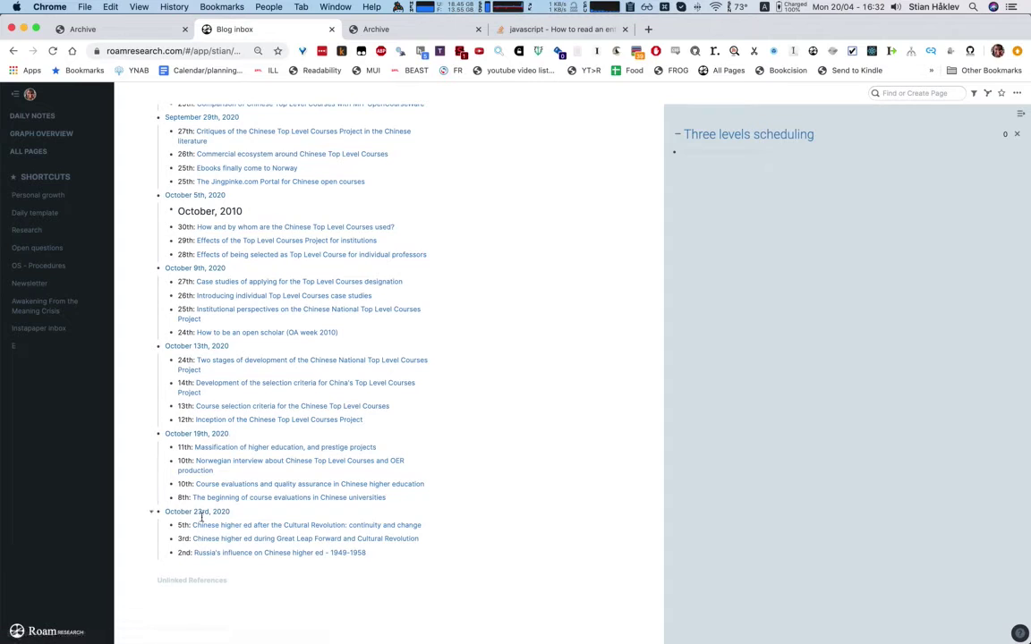
{"action": "scroll", "coordinate": [209, 516], "scroll_direction": "up", "scroll_amount": 20}
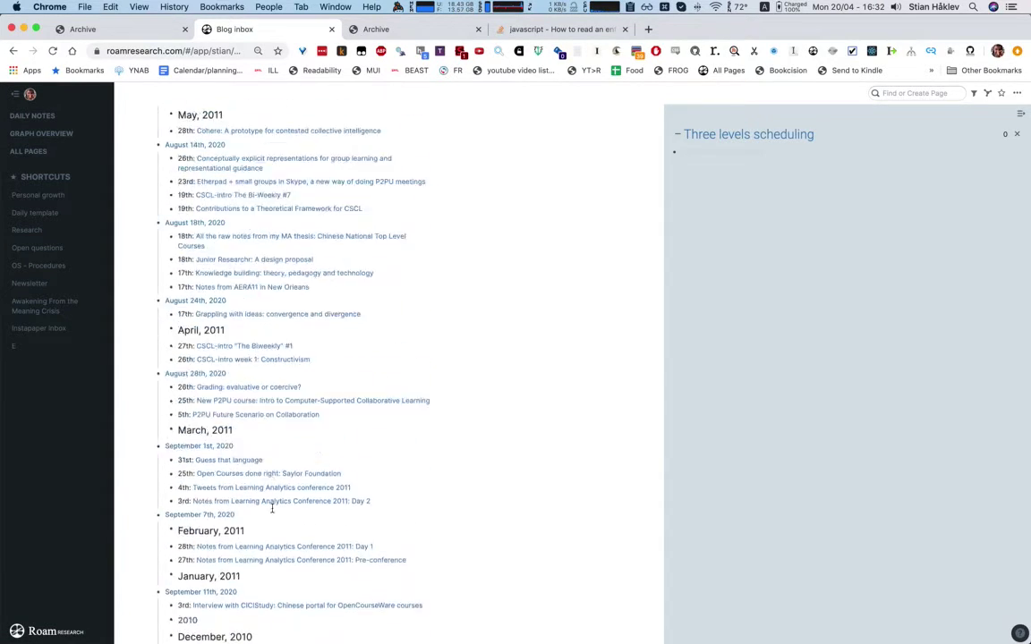
{"action": "scroll", "coordinate": [273, 513], "scroll_direction": "up", "scroll_amount": 10}
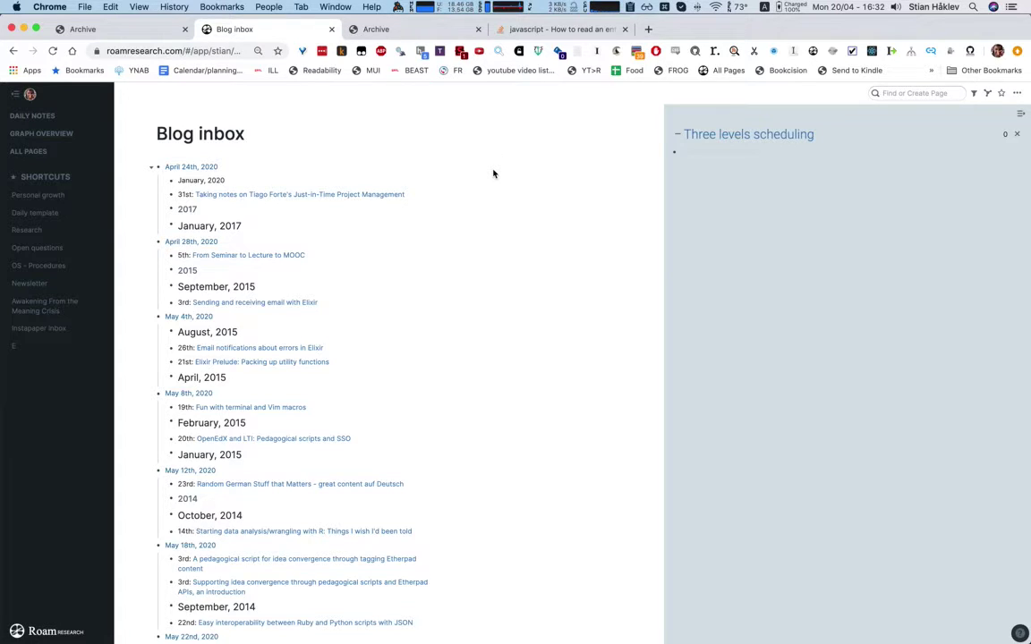
Step: Search 'three lev' and open the Three levels of Note taking page
{"action": "key", "text": "super+u"}
{"action": "type", "text": "three leel"}
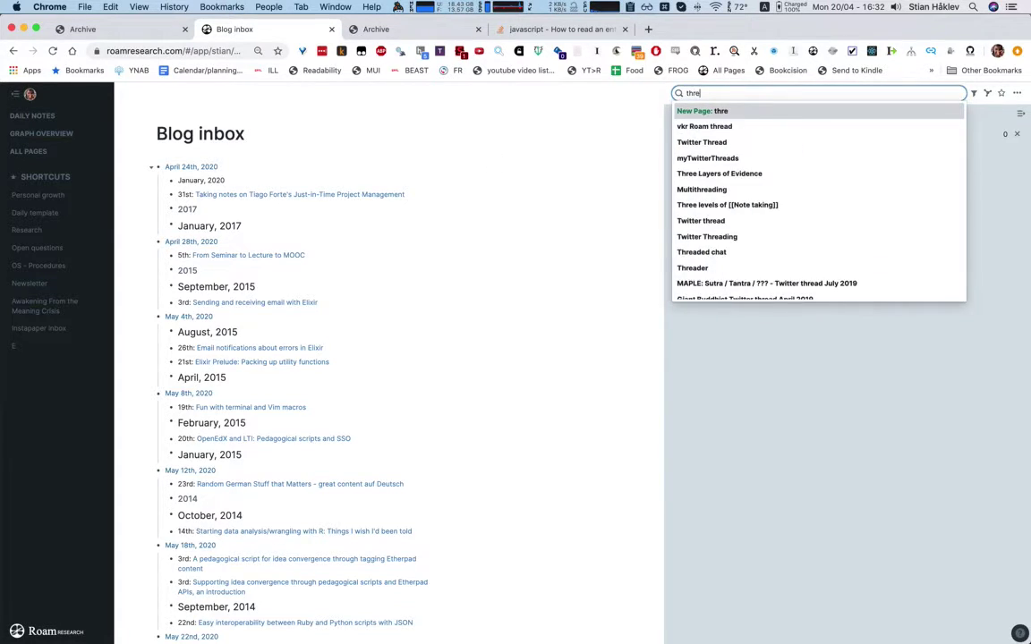
{"action": "key", "text": "BackSpace"}
{"action": "key", "text": "BackSpace"}
{"action": "type", "text": "v"}
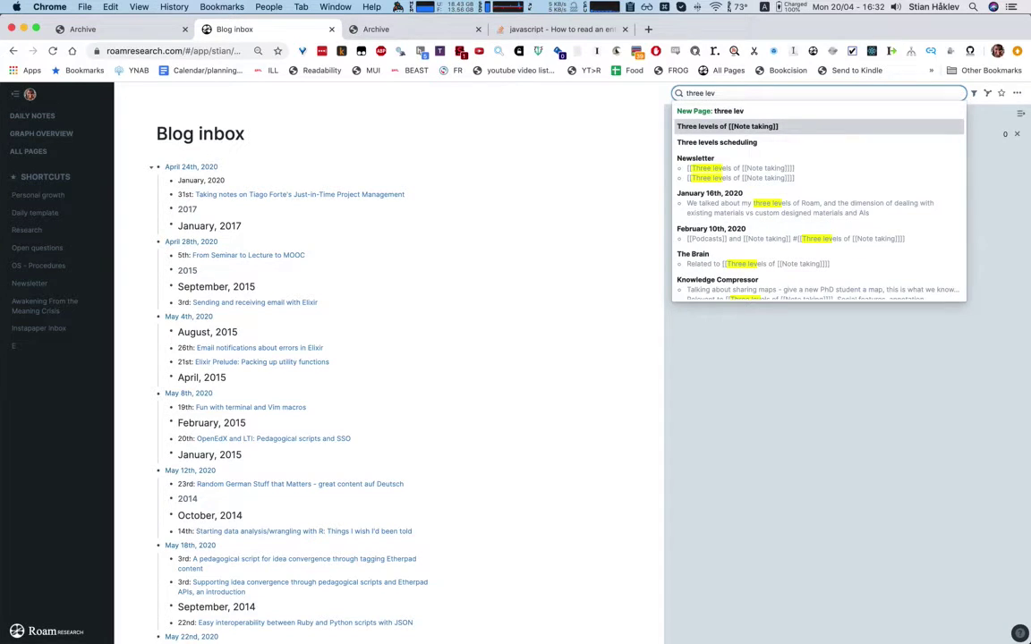
{"action": "key", "text": "Return"}
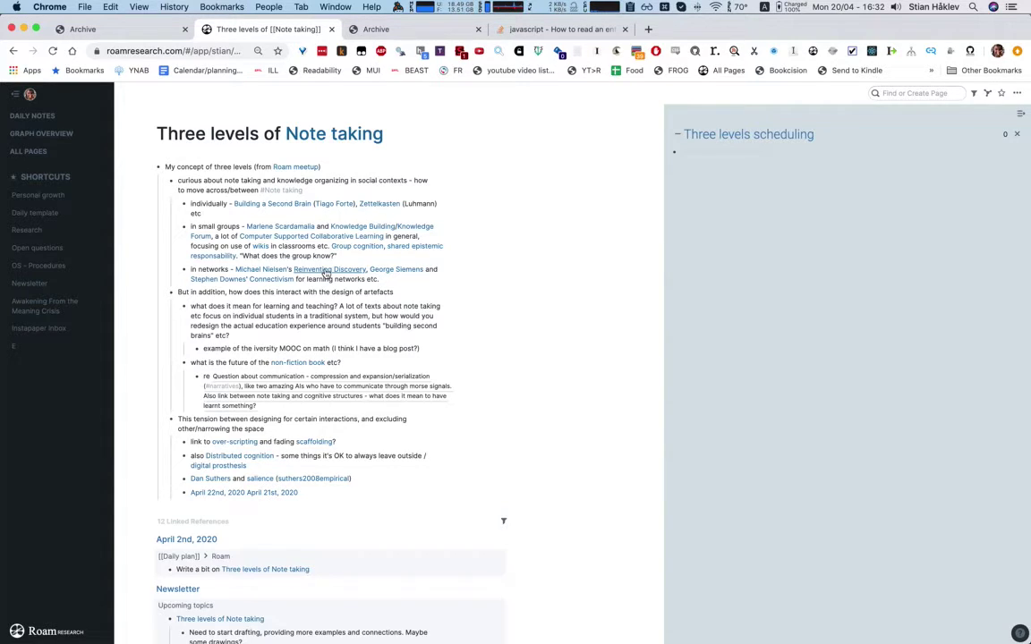
Step: Delete the last bullet holding the April 22nd and April 21st date links
{"action": "left_click", "coordinate": [315, 490]}
{"action": "key", "text": "super+a"}
{"action": "key", "text": "BackSpace"}
{"action": "key", "text": "BackSpace"}
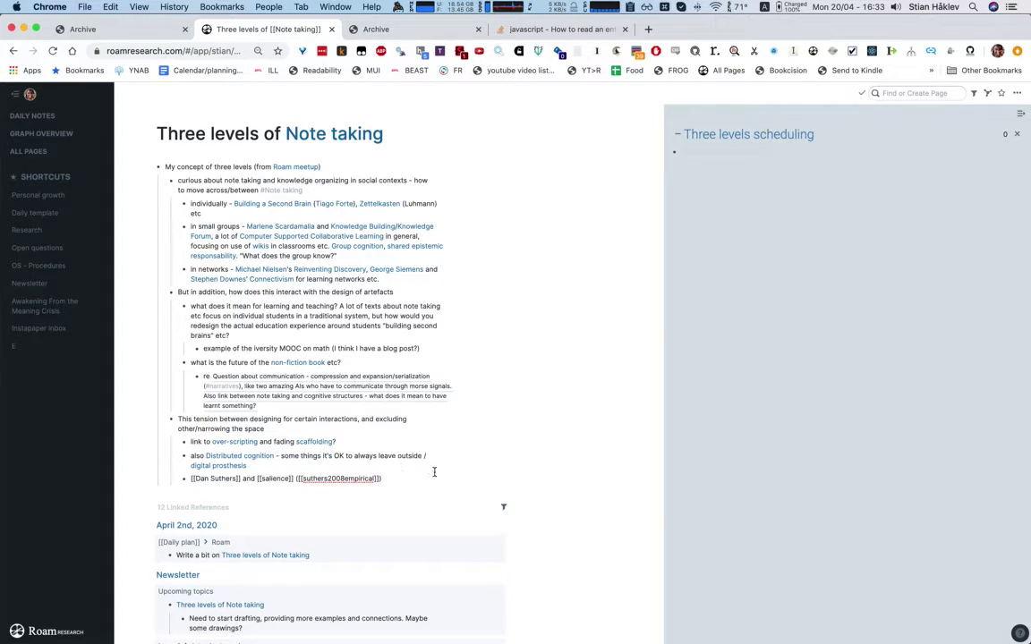
{"action": "key", "text": "Escape"}
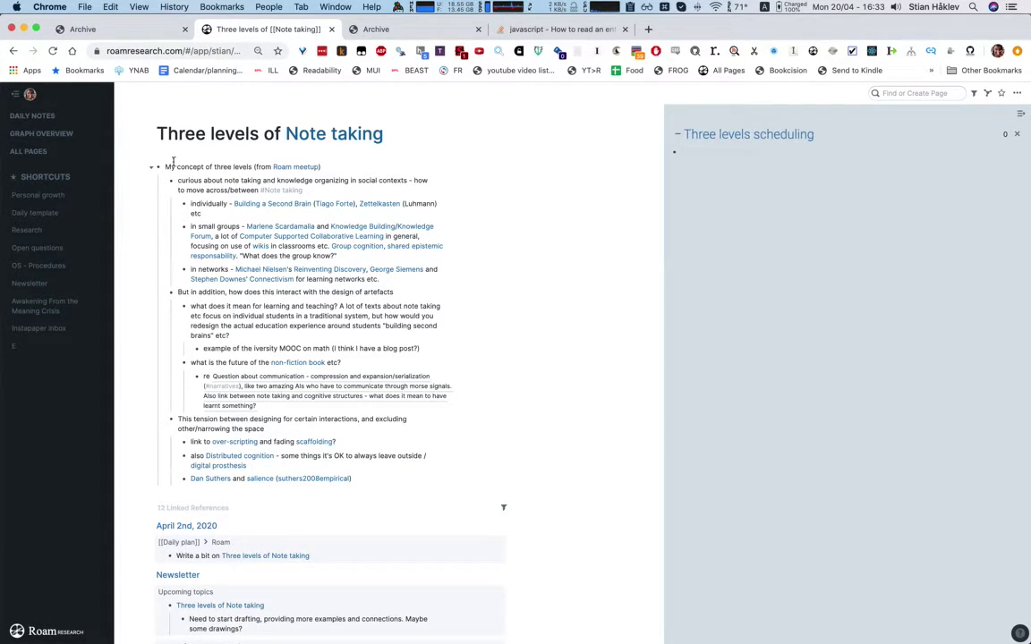
Step: Reference the whole outline on Three levels scheduling, add a '2,1' line on top, and select all blocks
{"action": "left_click_drag", "start_coordinate": [158, 170], "coordinate": [681, 152]}
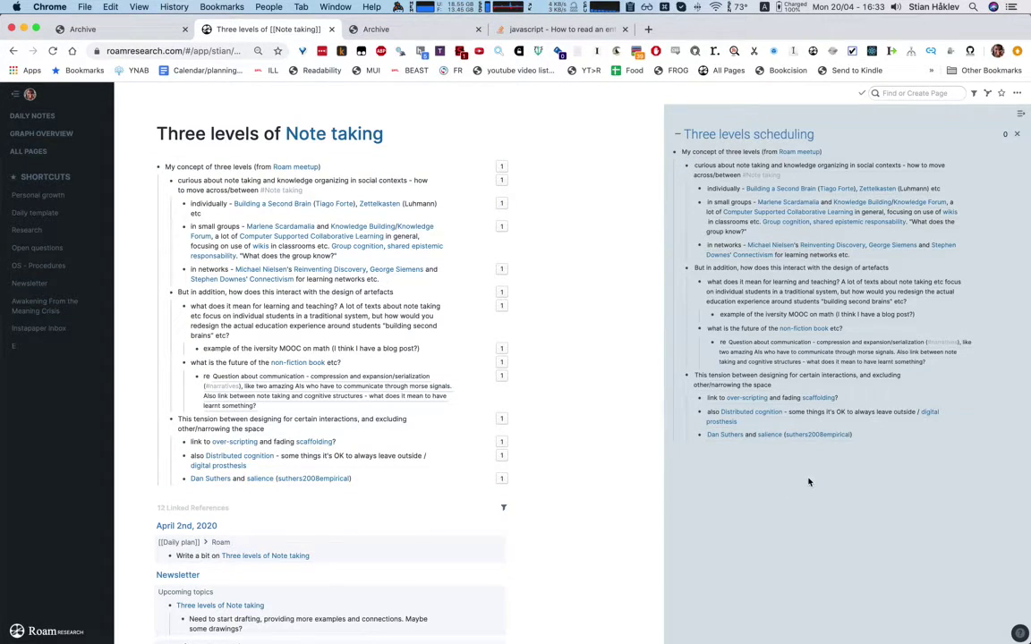
{"action": "left_click", "coordinate": [841, 146]}
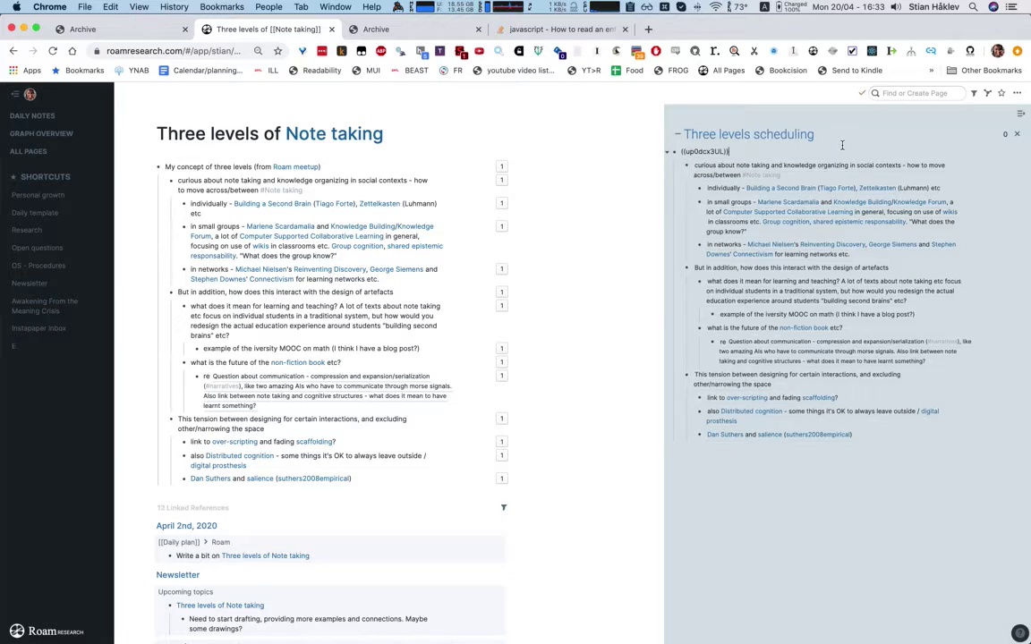
{"action": "key", "text": "Return"}
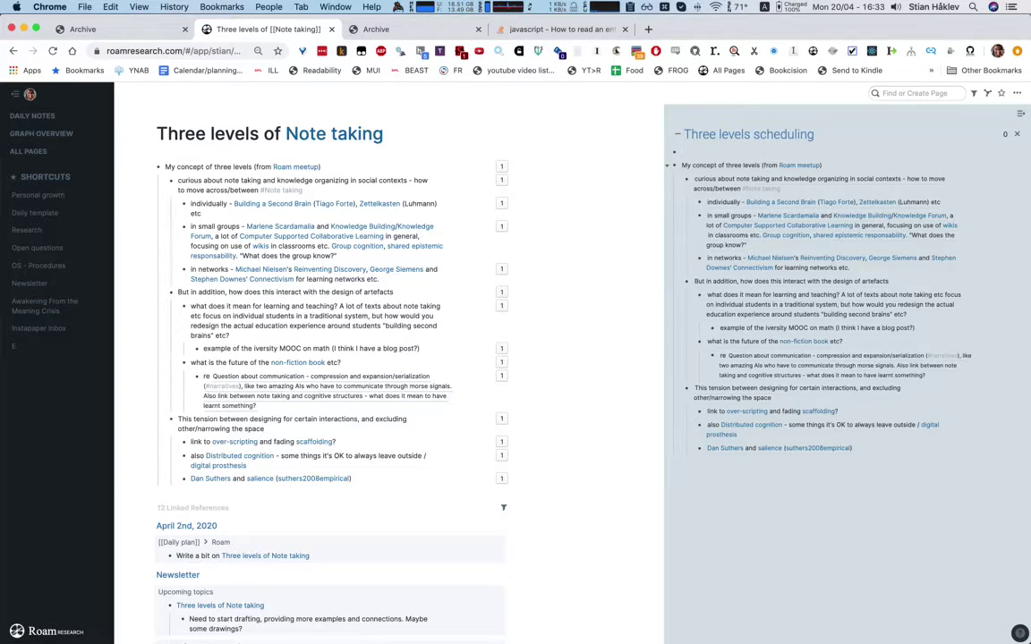
{"action": "type", "text": "2,1"}
{"action": "key", "text": "super+a"}
{"action": "key", "text": "super+a"}
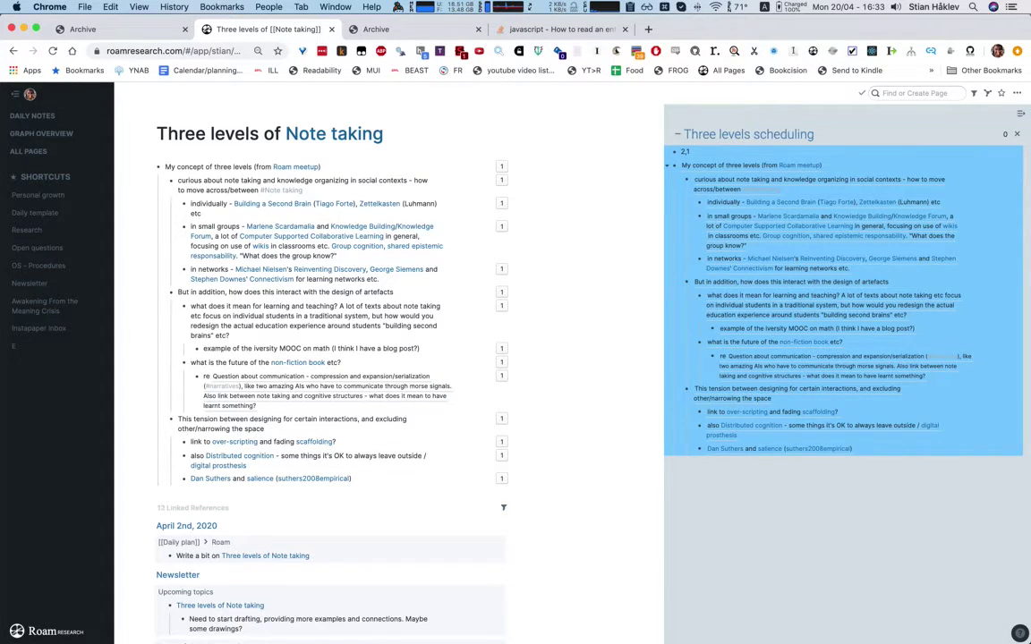
Step: Clear the 2,1 line to date the outline blocks April 22nd–May 22nd, then add a bullet below Dan Suthers
{"action": "left_click", "coordinate": [683, 152]}
{"action": "type", "text": "x"}
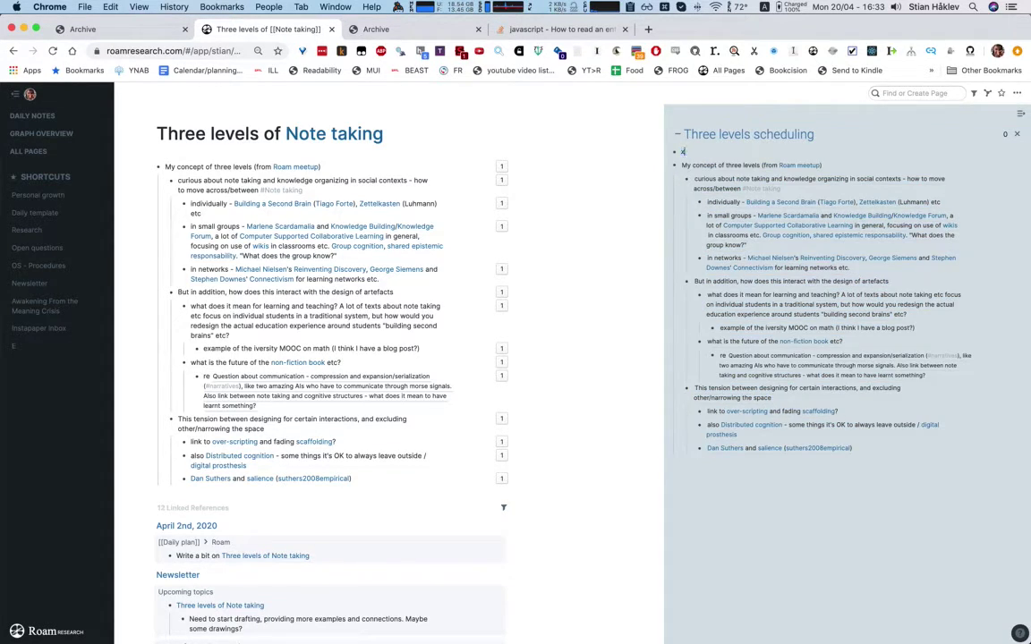
{"action": "type", "text": "space/"}
{"action": "key", "text": "BackSpace"}
{"action": "key", "text": "BackSpace"}
{"action": "key", "text": "BackSpace"}
{"action": "key", "text": "BackSpace"}
{"action": "key", "text": "BackSpace"}
{"action": "key", "text": "BackSpace"}
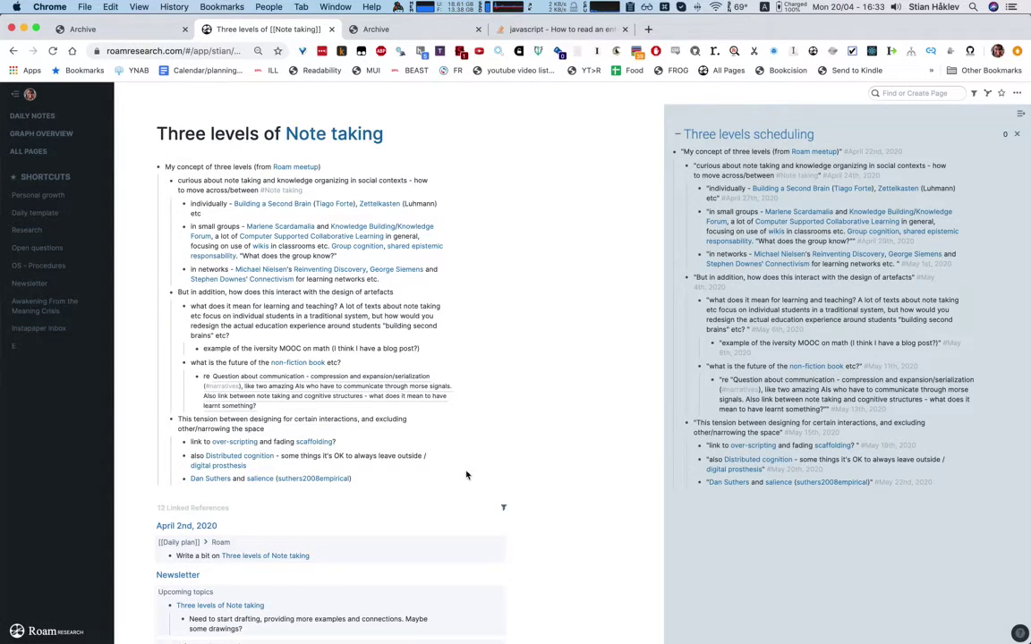
{"action": "left_click", "coordinate": [414, 478]}
{"action": "key", "text": "Return"}
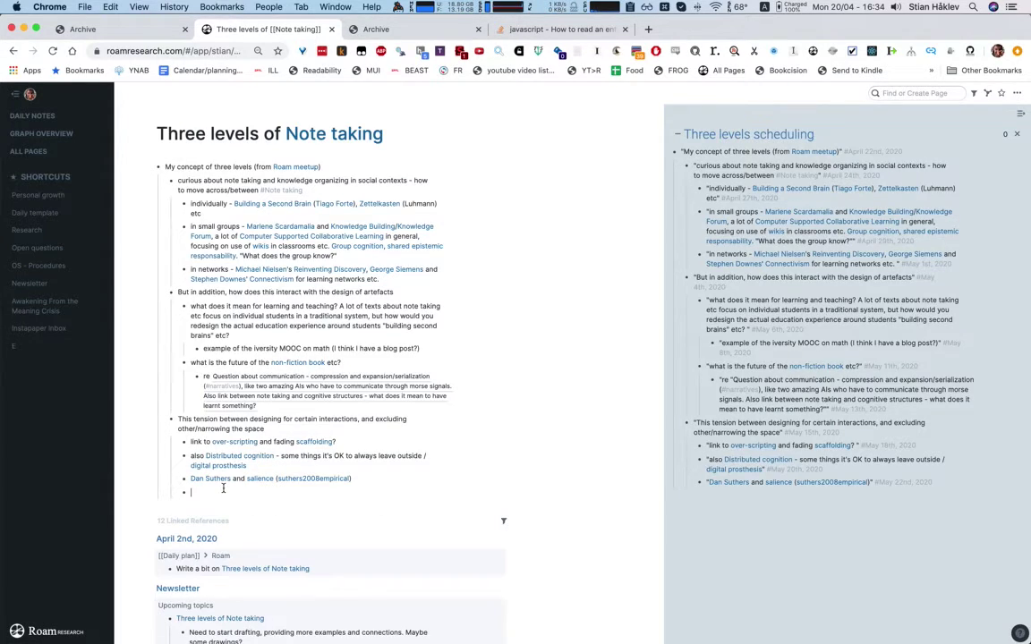
Step: Insert an April 27th, 2020 date link using /date and the Date Picker
{"action": "type", "text": "/date"}
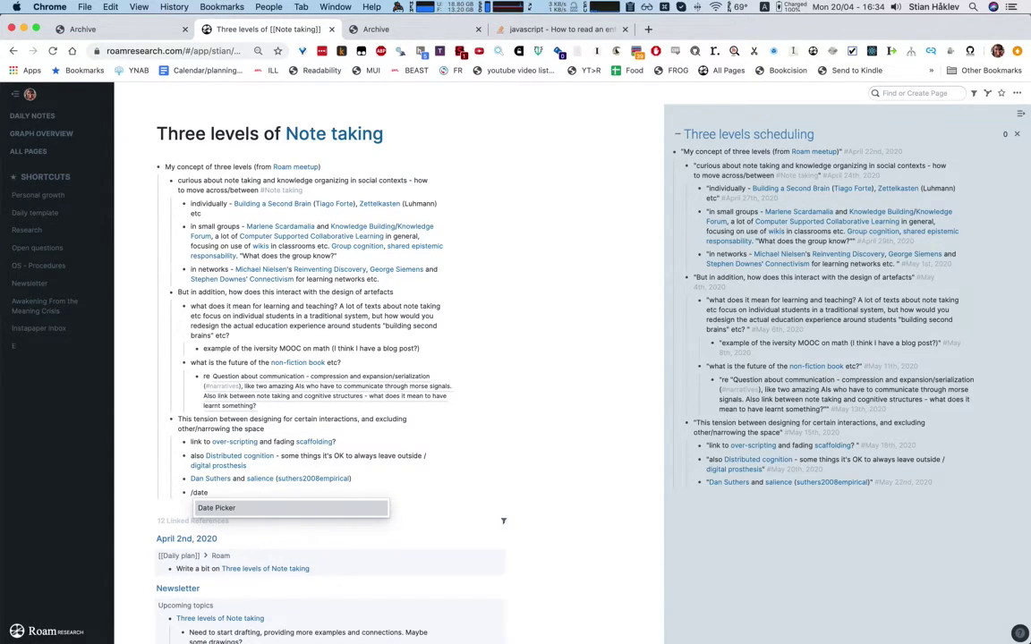
{"action": "key", "text": "Return"}
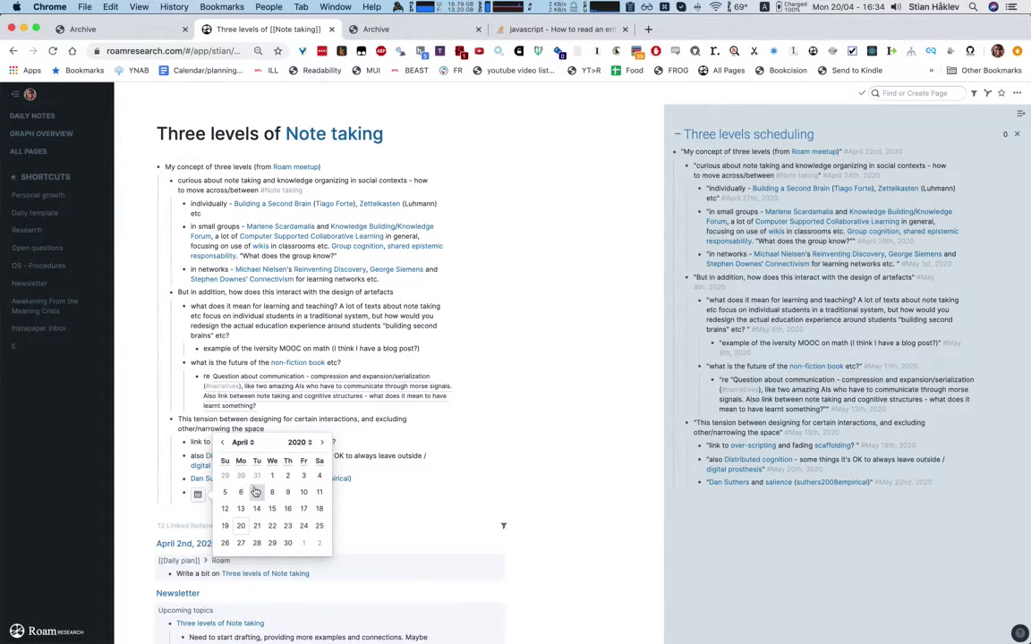
{"action": "left_click", "coordinate": [257, 543]}
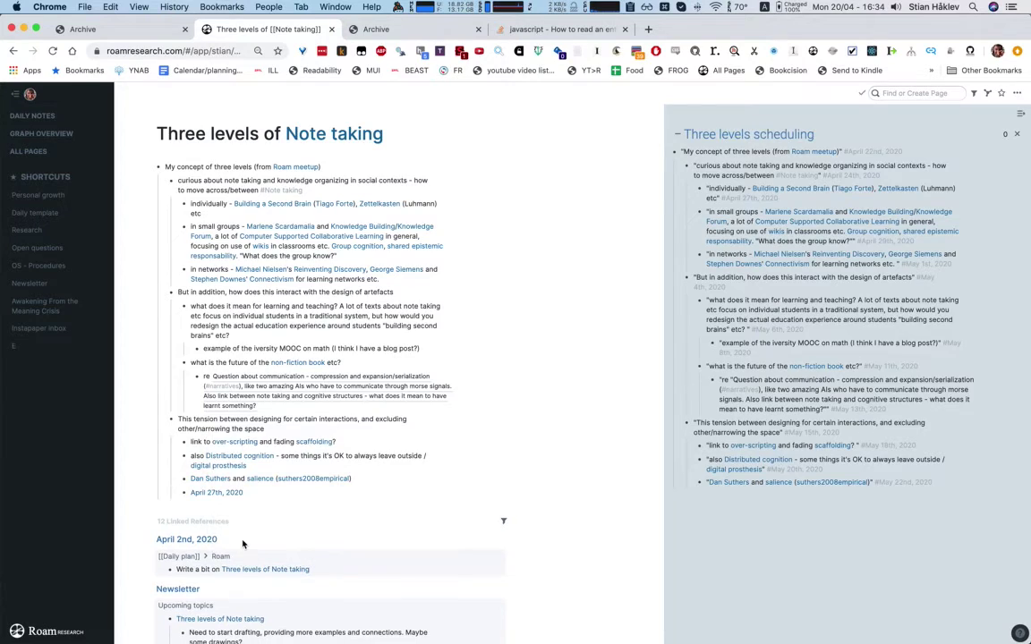
Step: Open the April 27th, 2020 daily page to review its 4 linked references, including two Pilates cards
{"action": "left_click", "coordinate": [232, 497]}
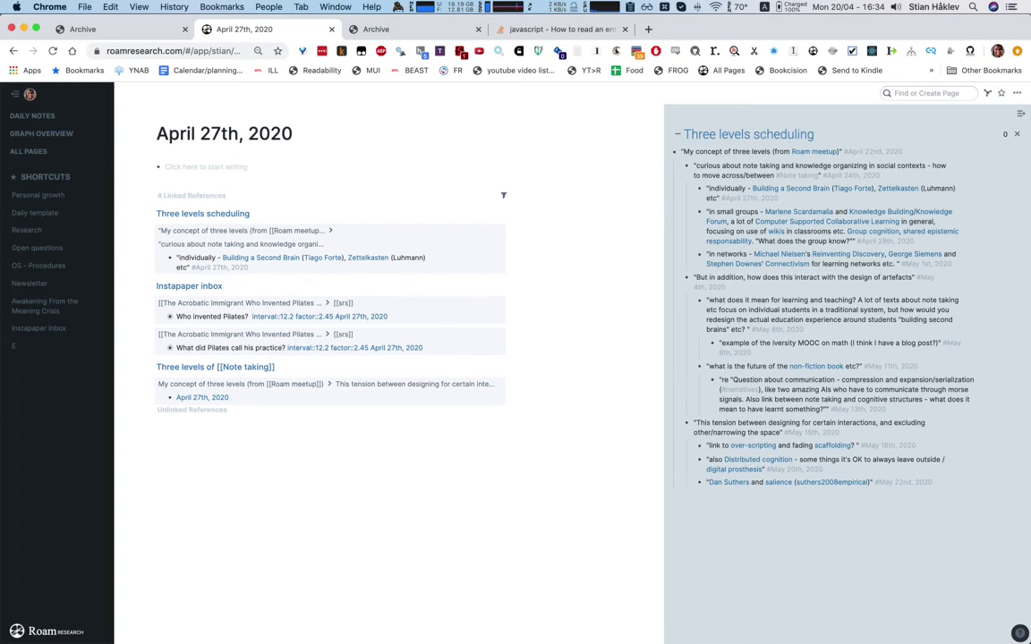
{"action": "key", "text": "super+Tab"}
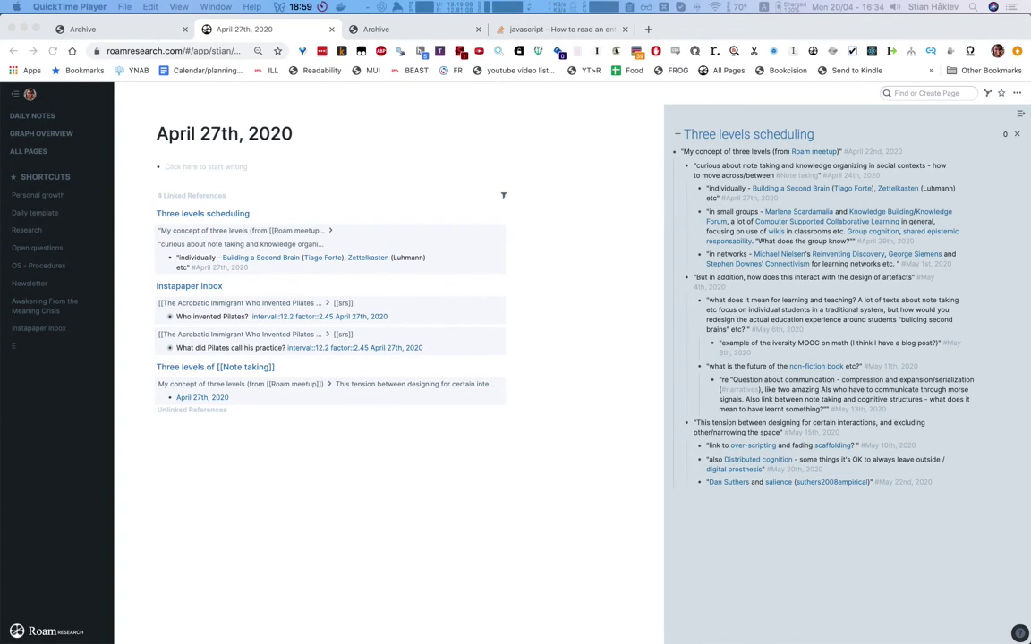